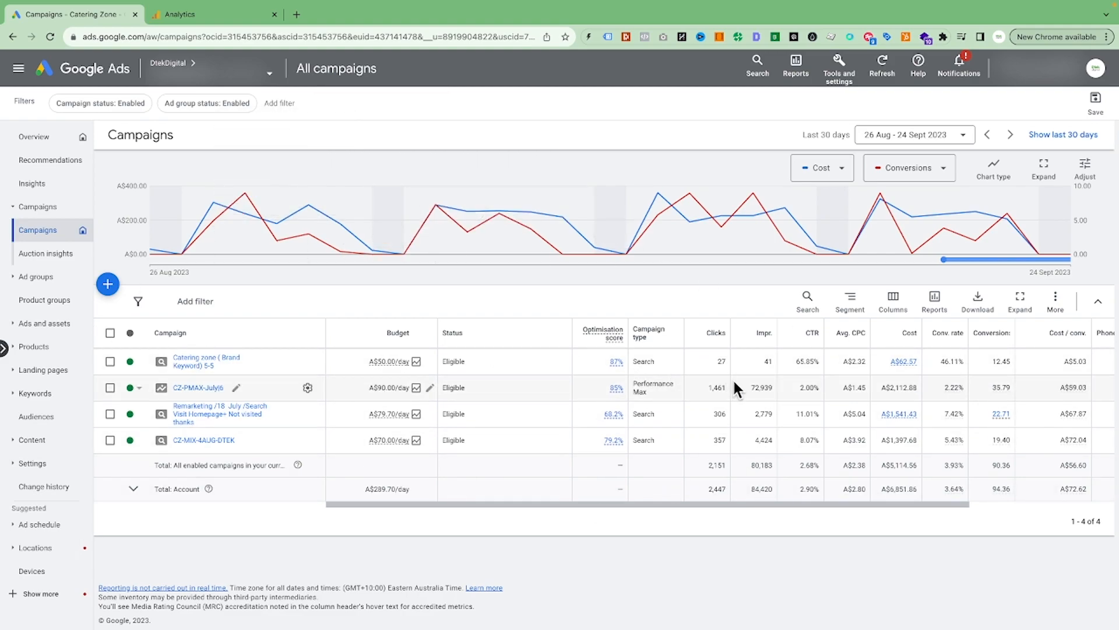
- Open the linked accounts page and check the Google Analytics (GA4) & Firebase link and the other linked products
left_click(844, 80)
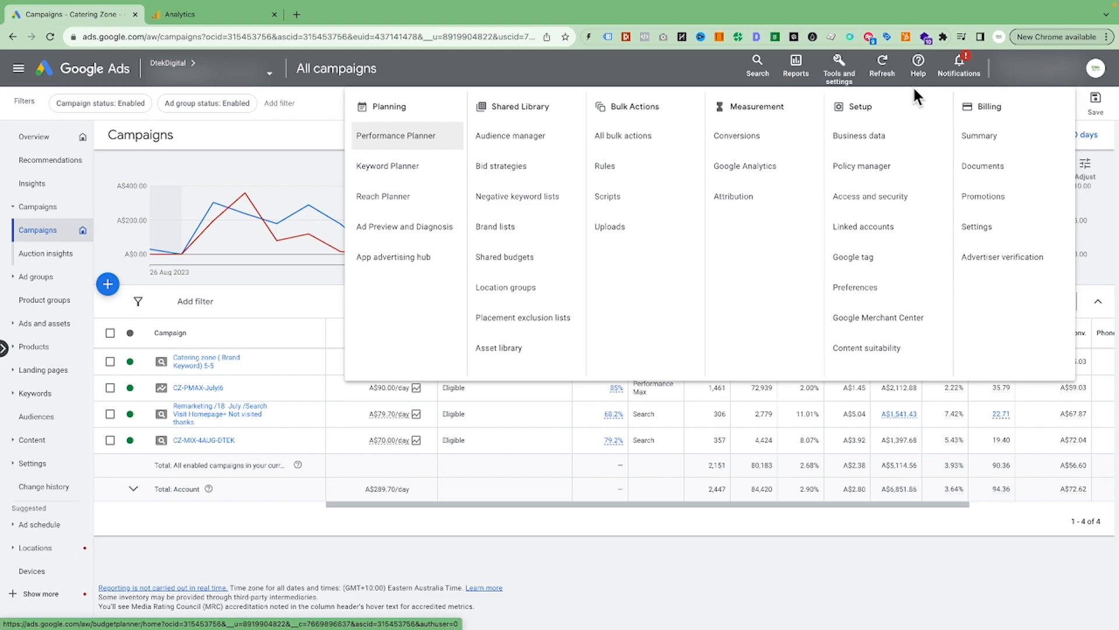
left_click(869, 233)
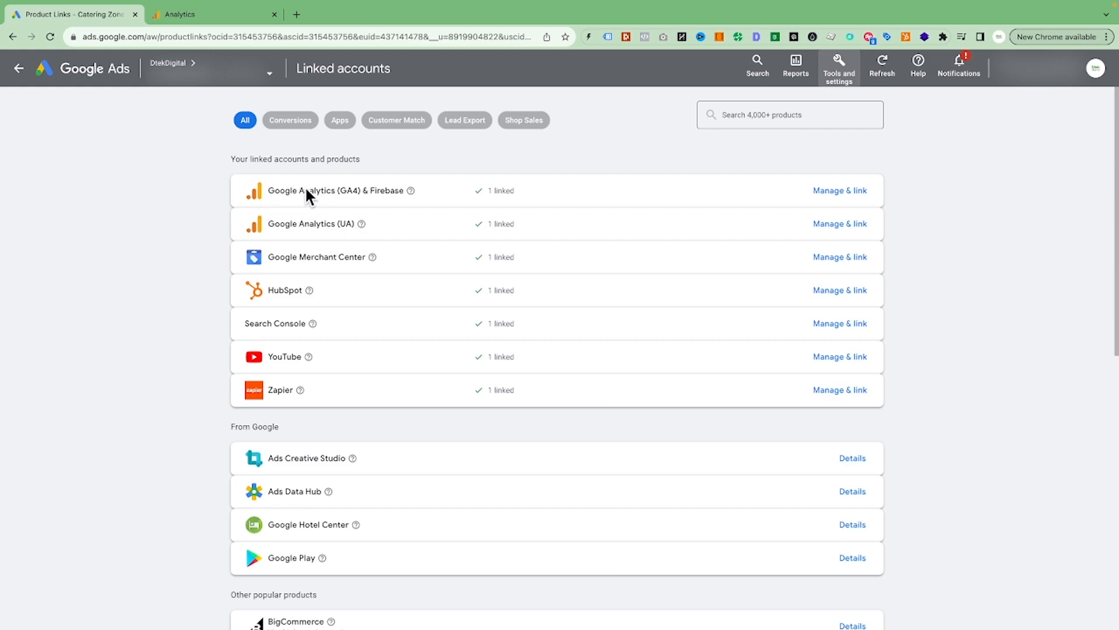
scroll(334, 191, "down", 1)
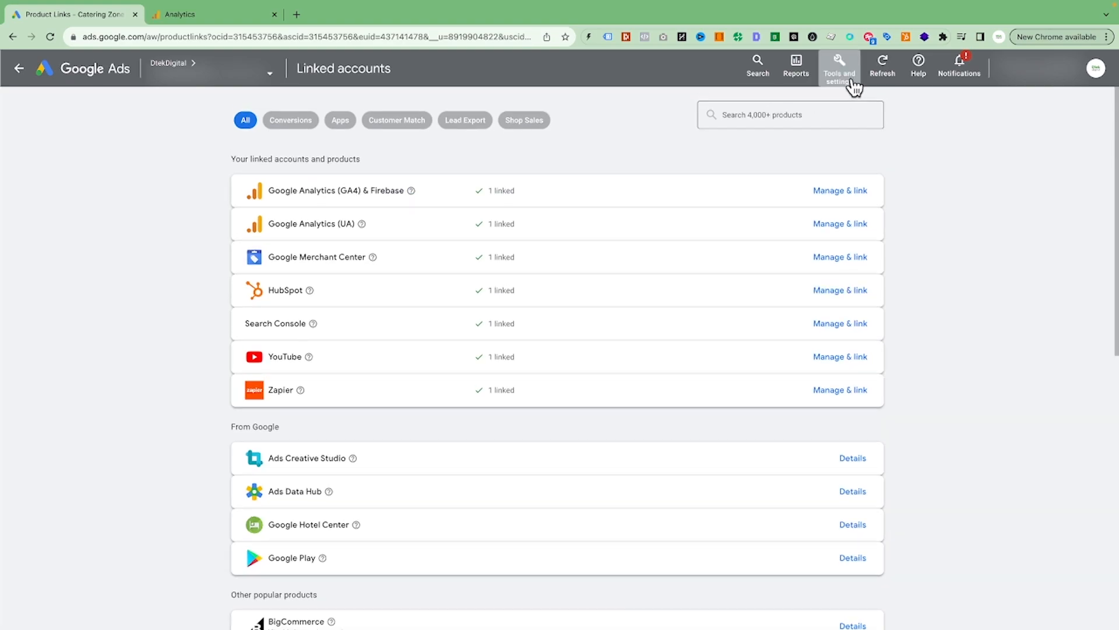
scroll(854, 88, "down", 1)
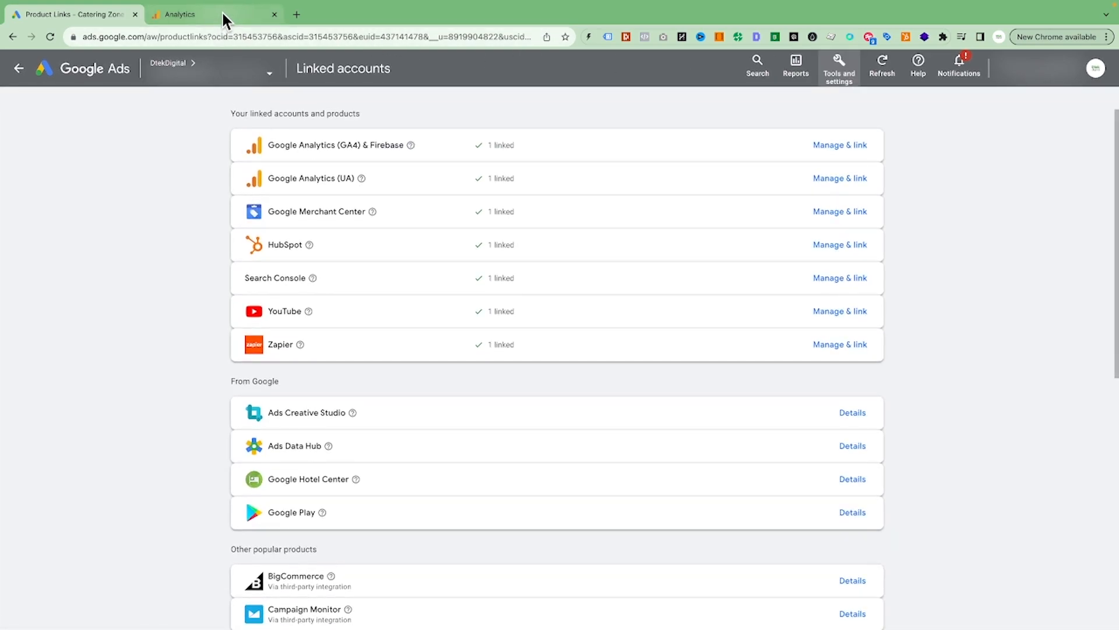
- Switch to Google Analytics and open the GA4 property's list of audiences
left_click(222, 14)
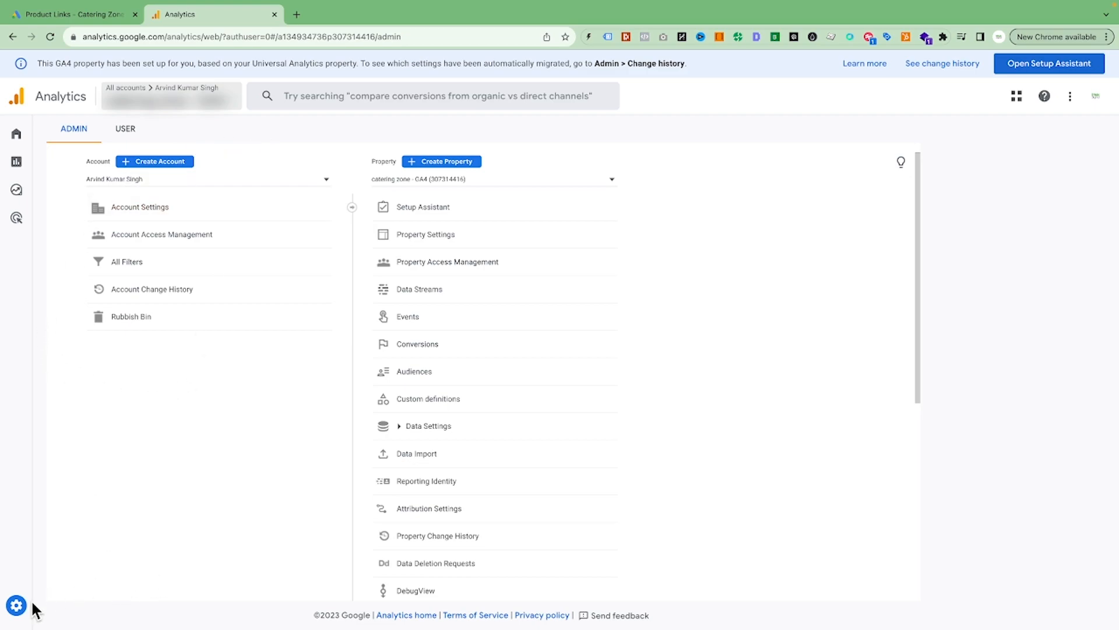
mouse_move(20, 610)
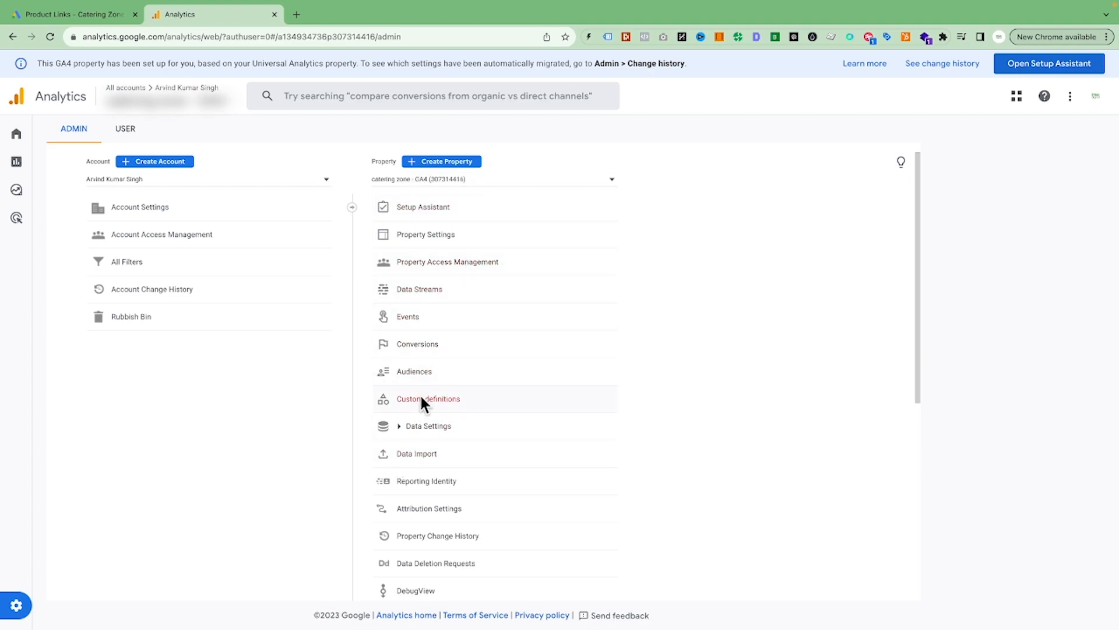
left_click(412, 372)
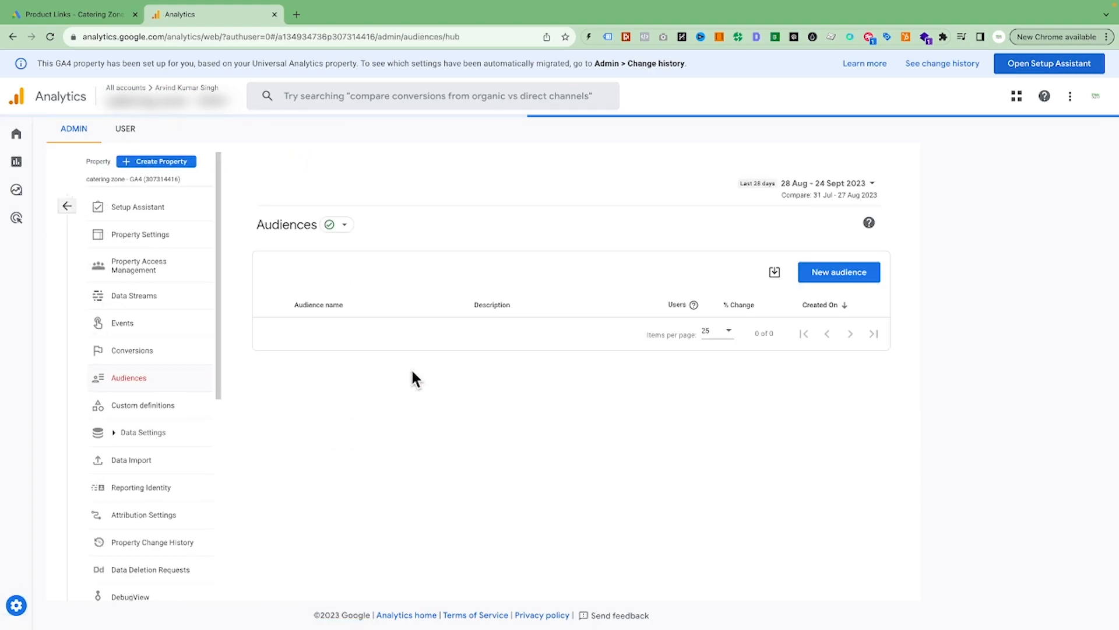
scroll(579, 415, "down", 1)
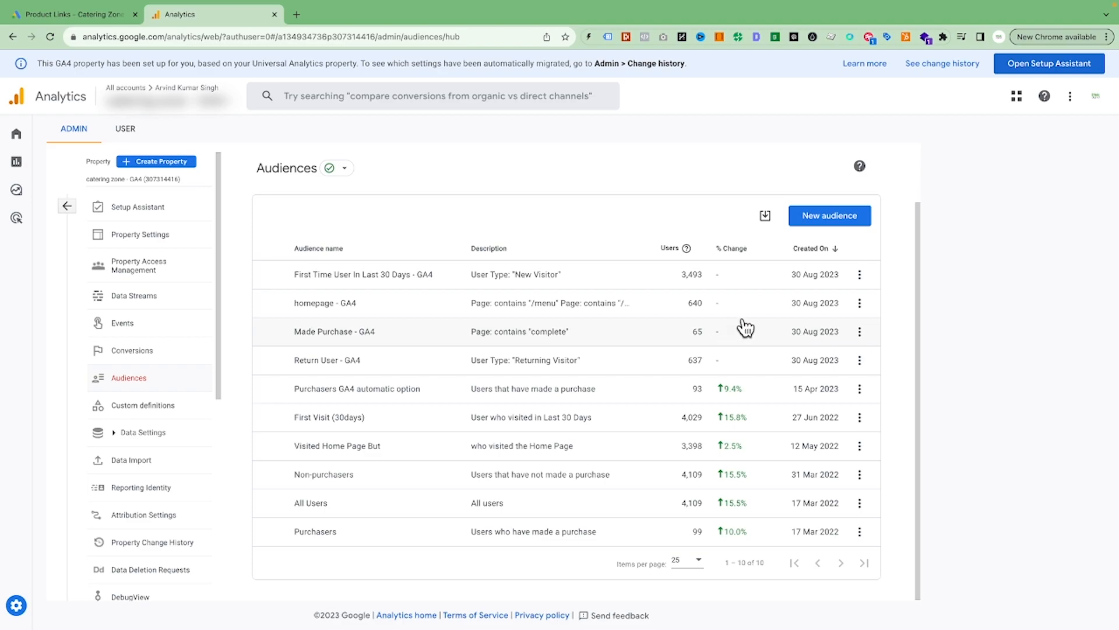
- Start a new custom audience from scratch and name it "Visit Menu Not Purchase"
left_click(844, 221)
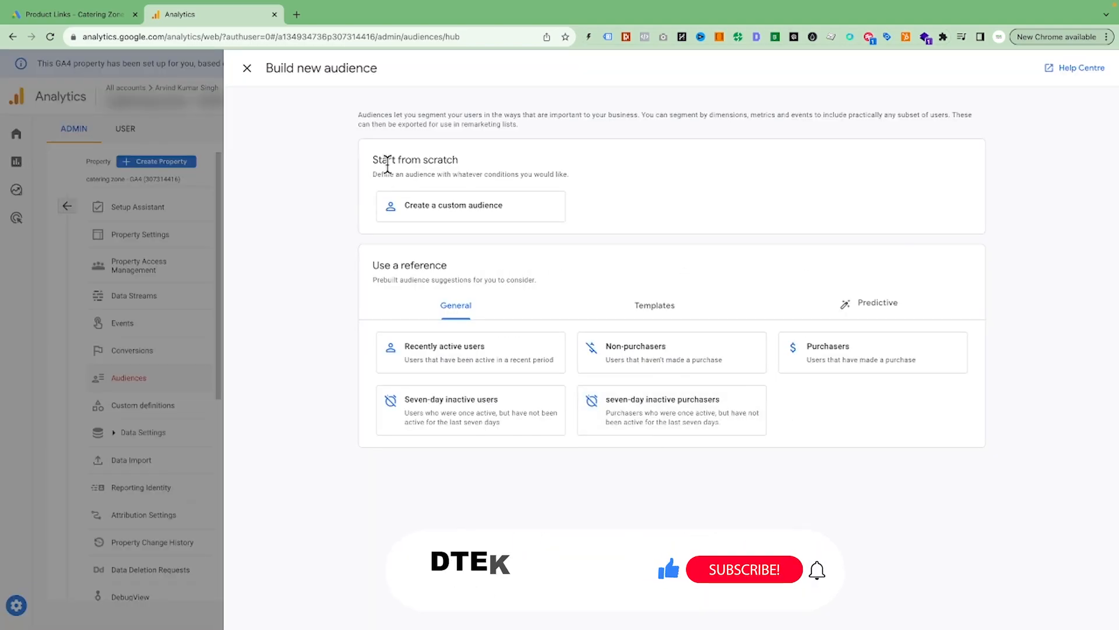
left_click(452, 210)
left_click(315, 67)
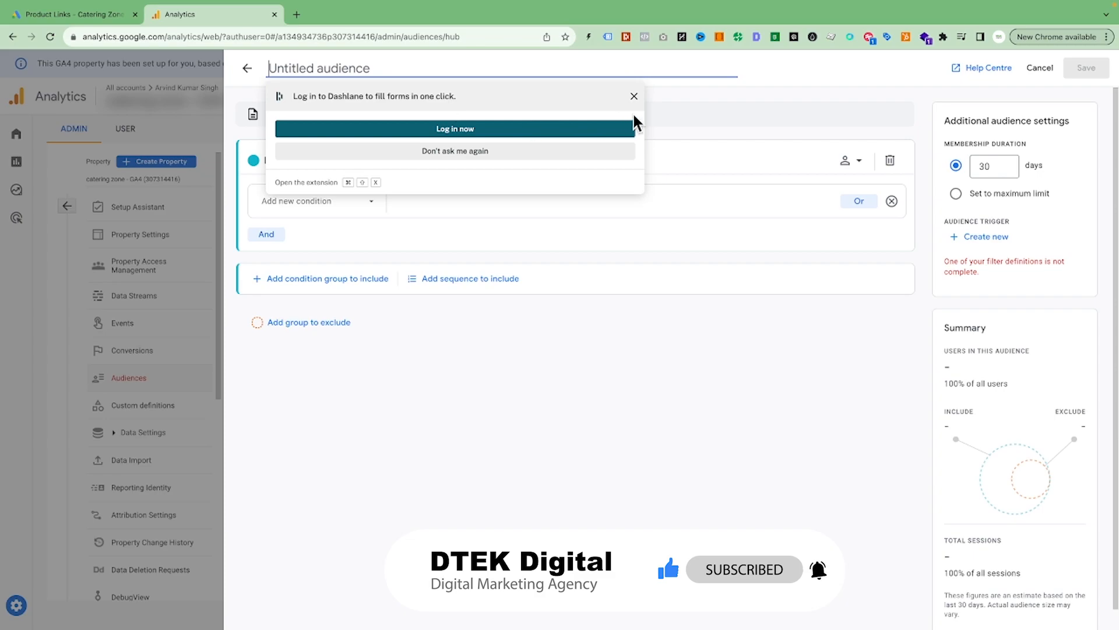
left_click(634, 96)
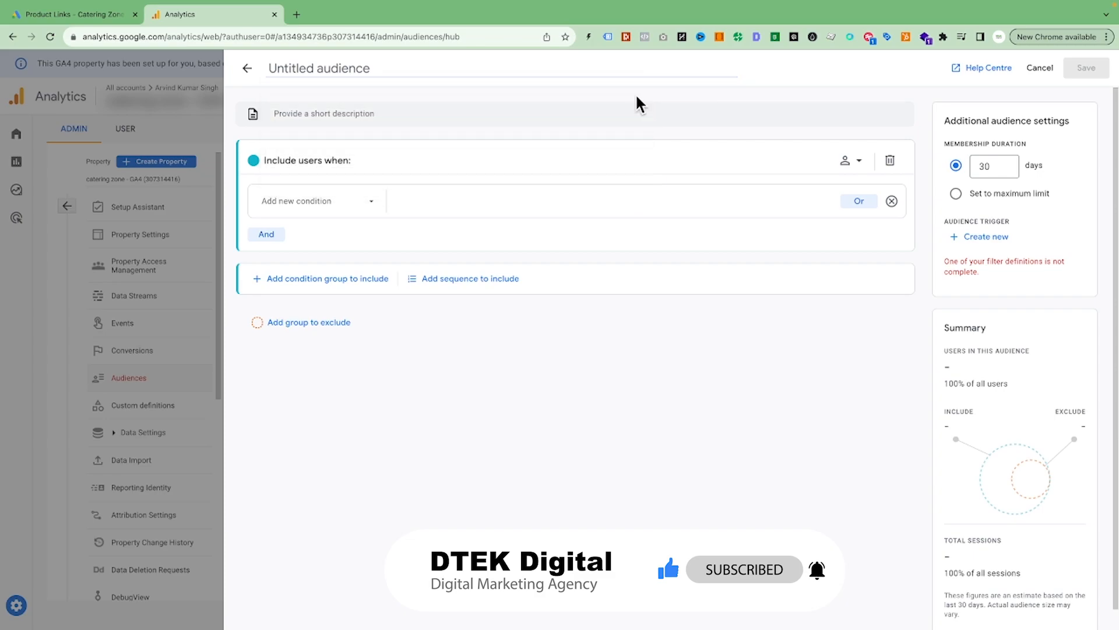
left_click(352, 71)
type("Vis")
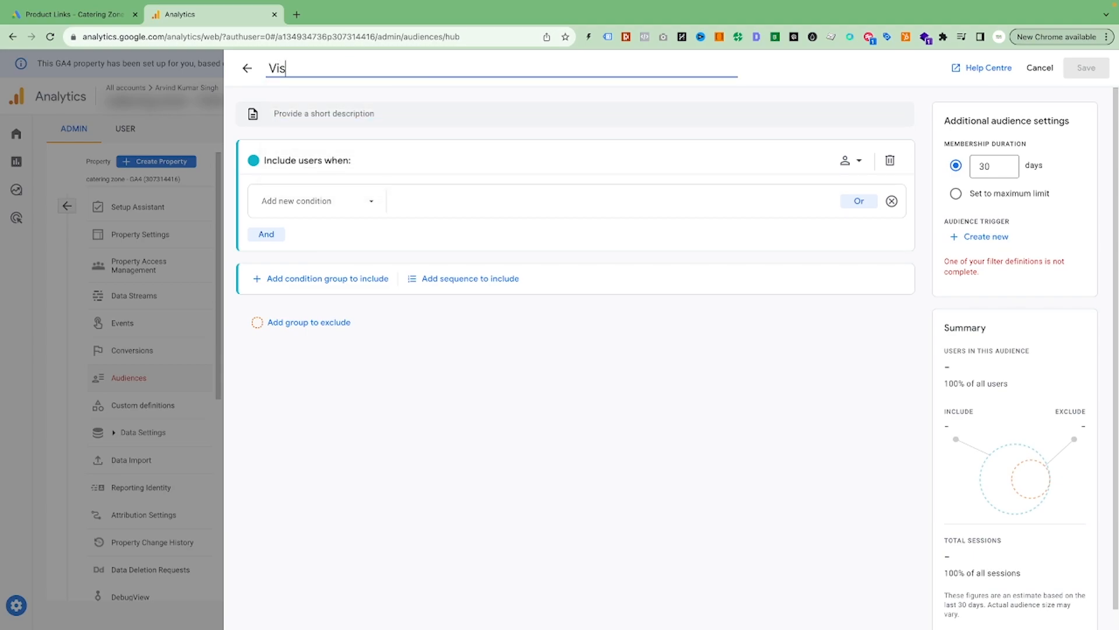
type("ite")
key("BackSpace")
type("a")
key("BackSpace")
type("Menu Not Purchase")
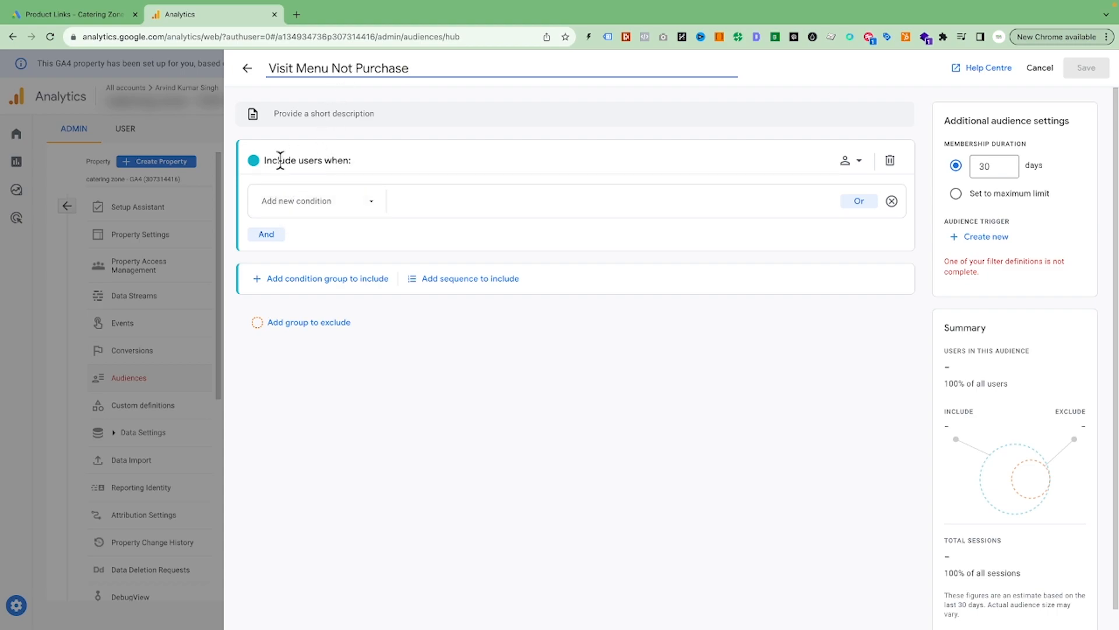
- Set the page_view event as the condition for including users in the audience
left_click(358, 203)
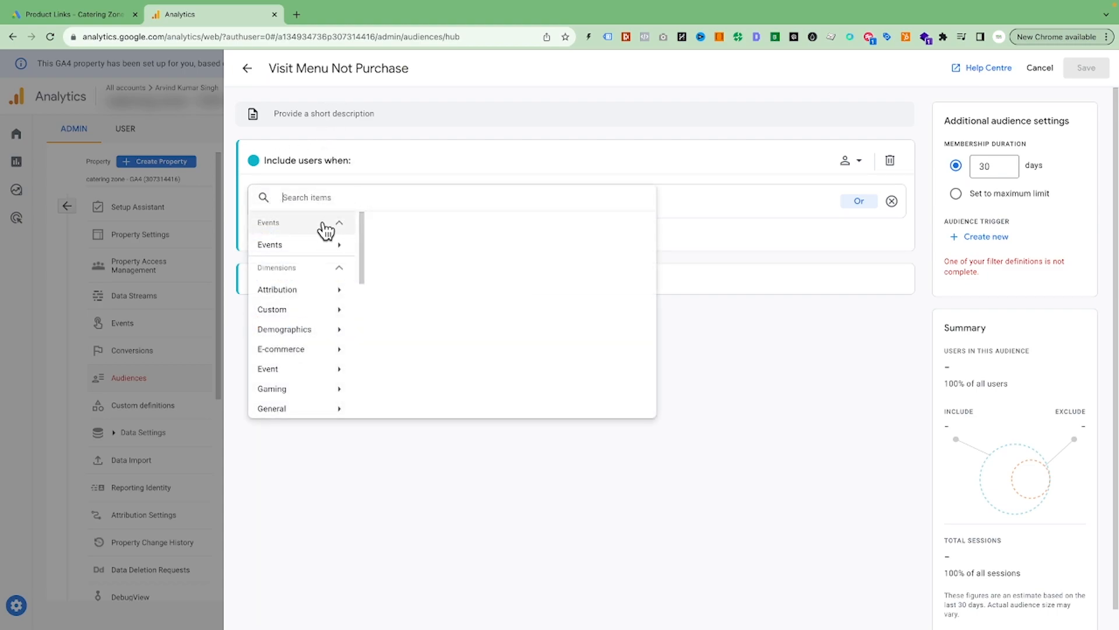
type("pag")
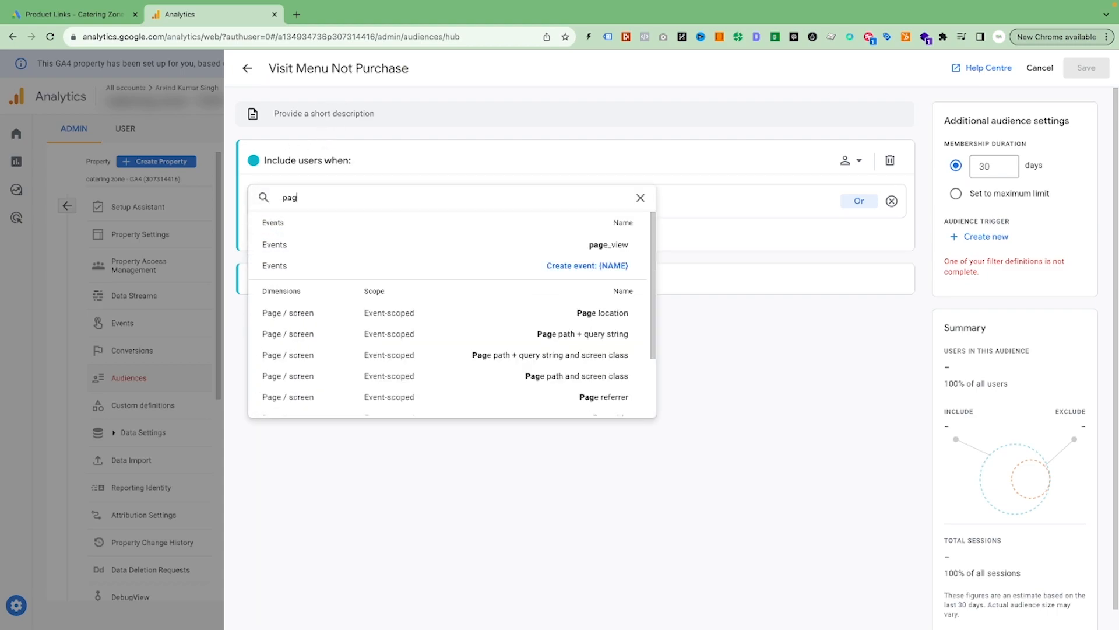
type("e")
scroll(274, 249, "down", 1)
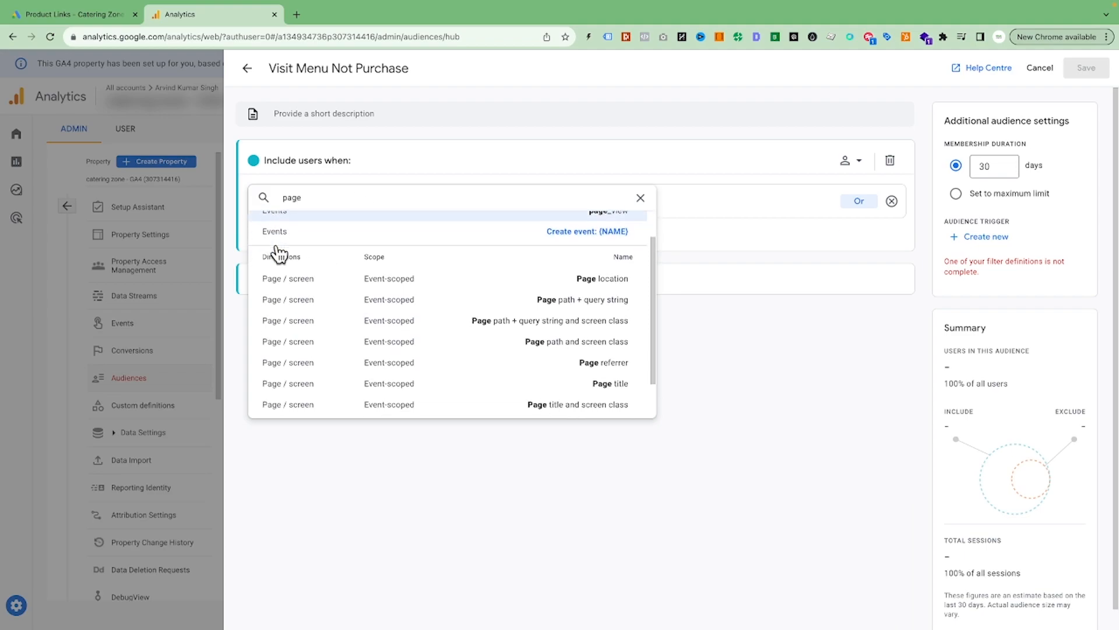
scroll(322, 284, "up", 1)
left_click(592, 244)
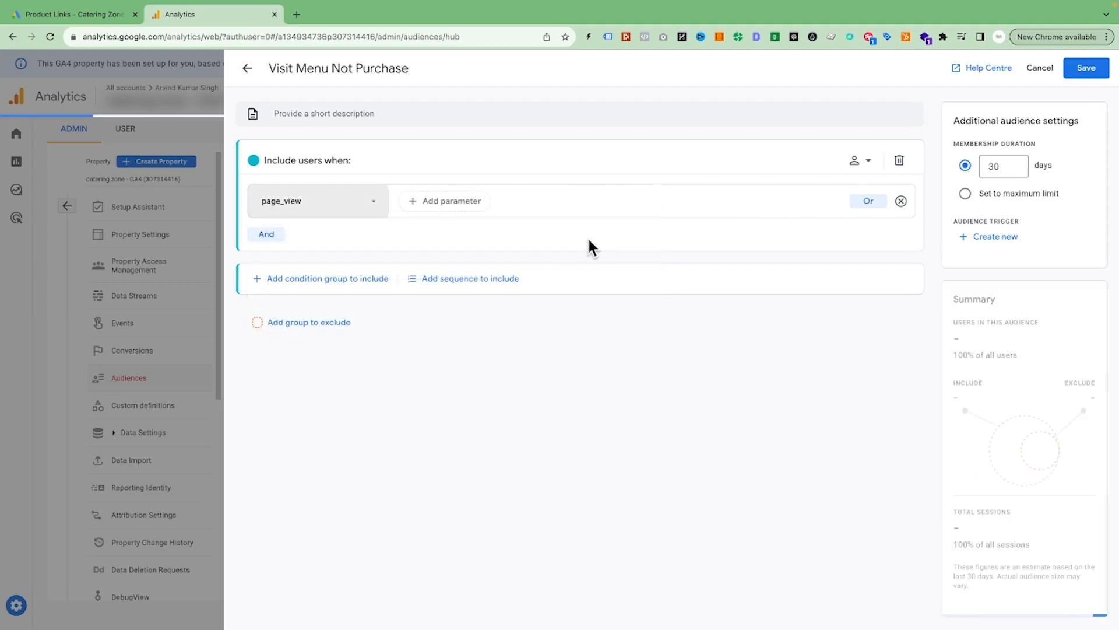
- Restrict the included page_view event with the parameter page_location contains "/menu"
left_click(461, 204)
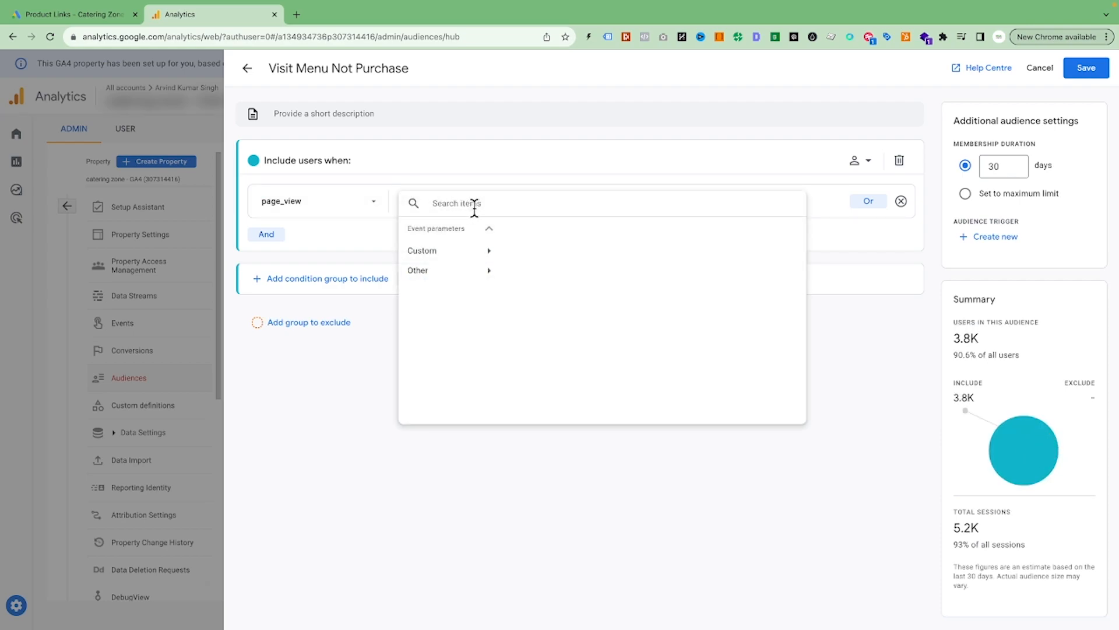
type("Page")
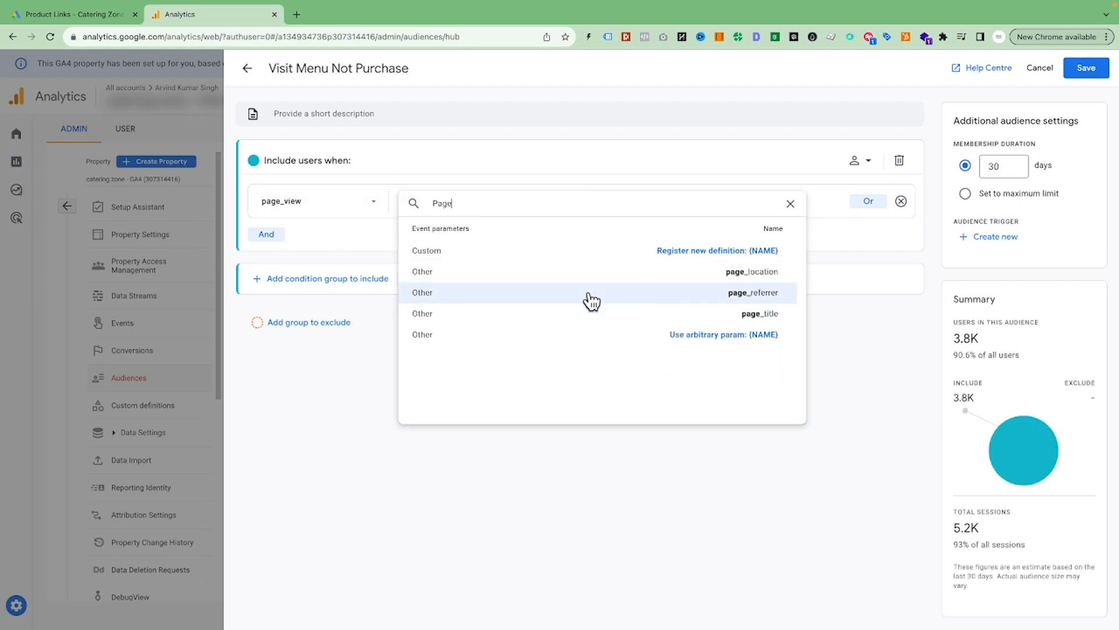
left_click(756, 274)
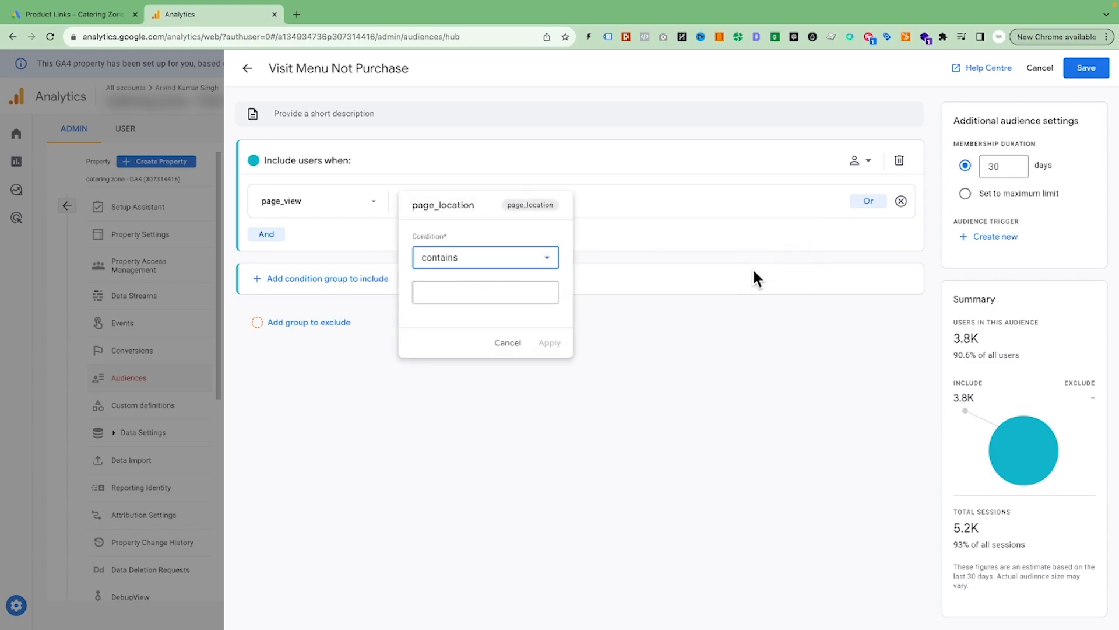
left_click(522, 290)
type("/menu")
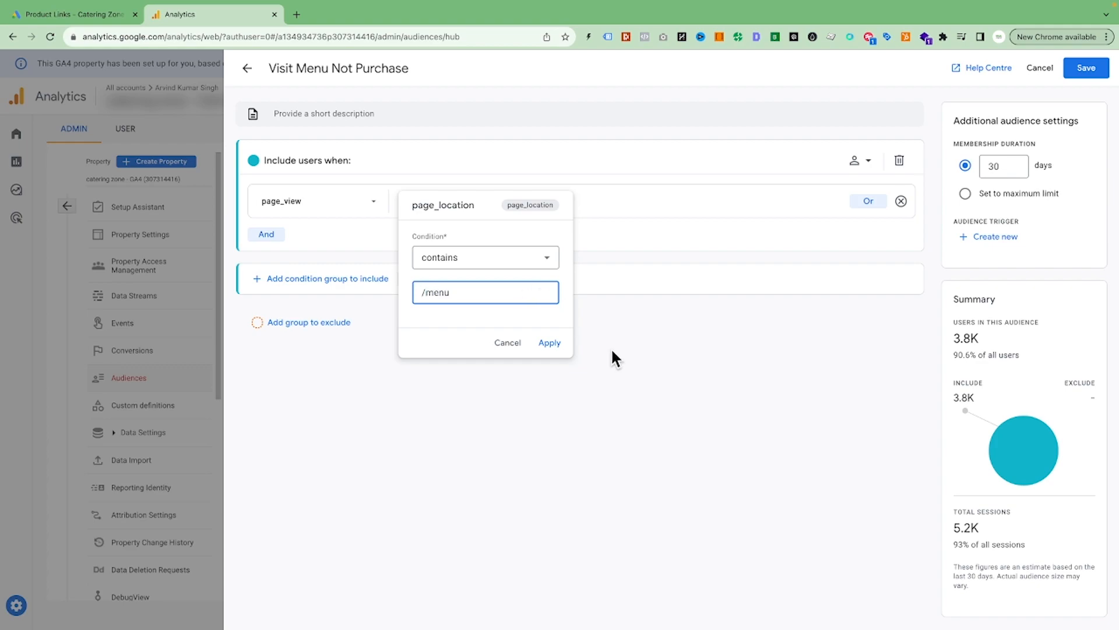
key("Return")
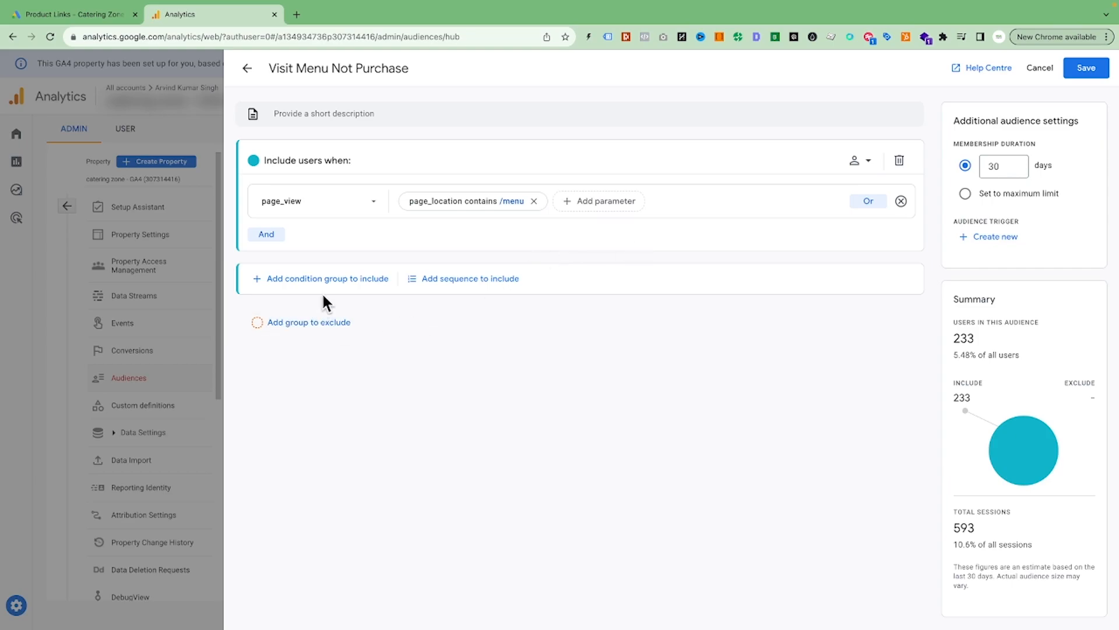
- Add a group to exclude and set its condition to the page_view event
left_click(315, 327)
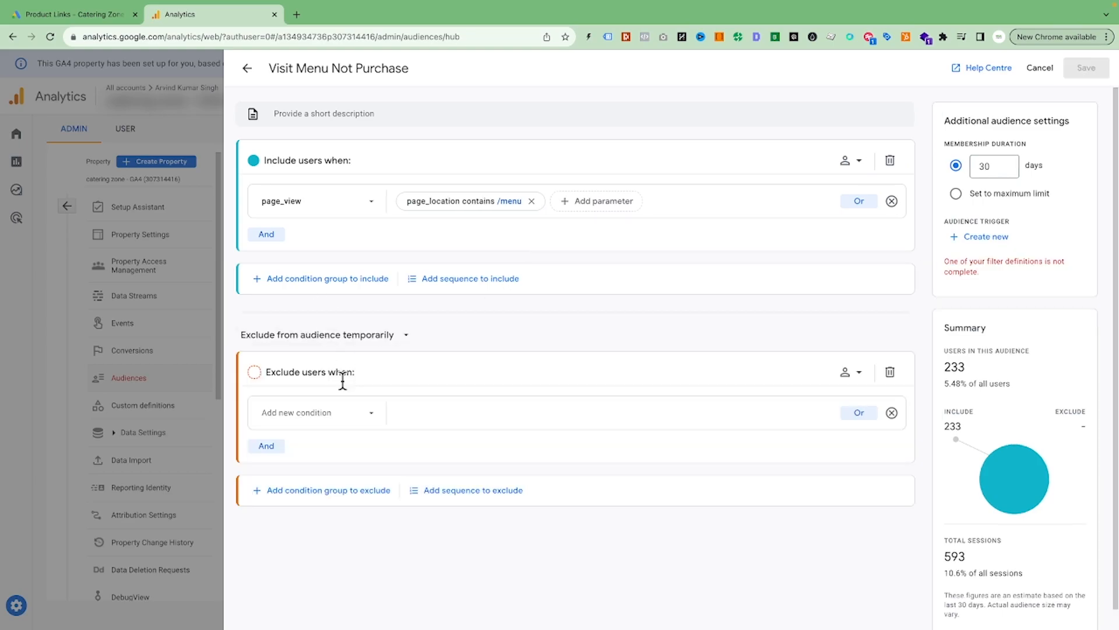
left_click(370, 415)
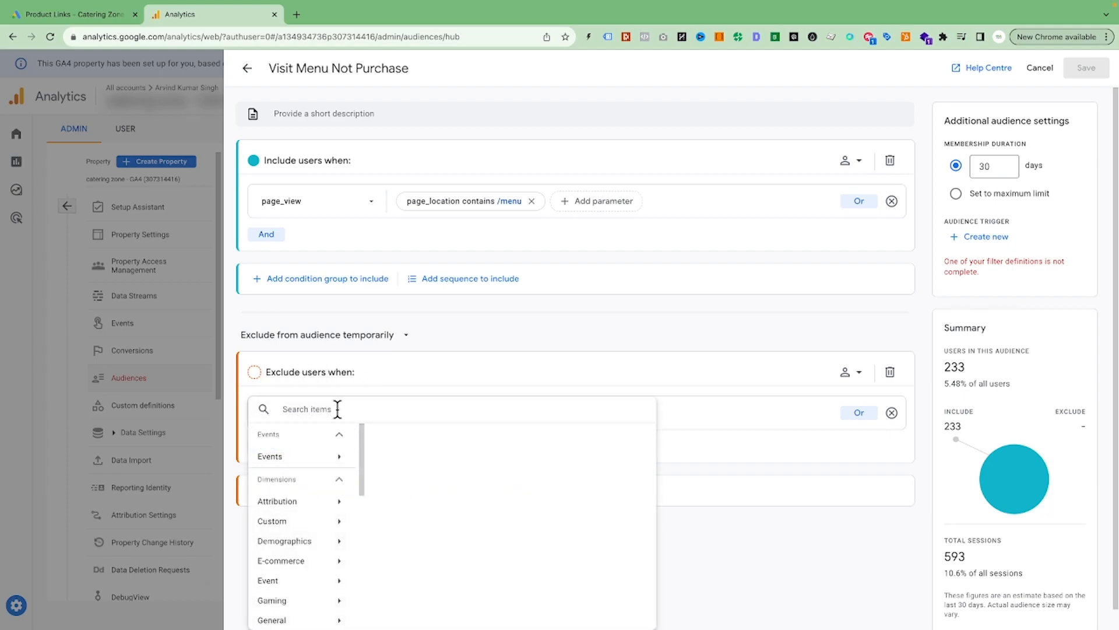
type("page")
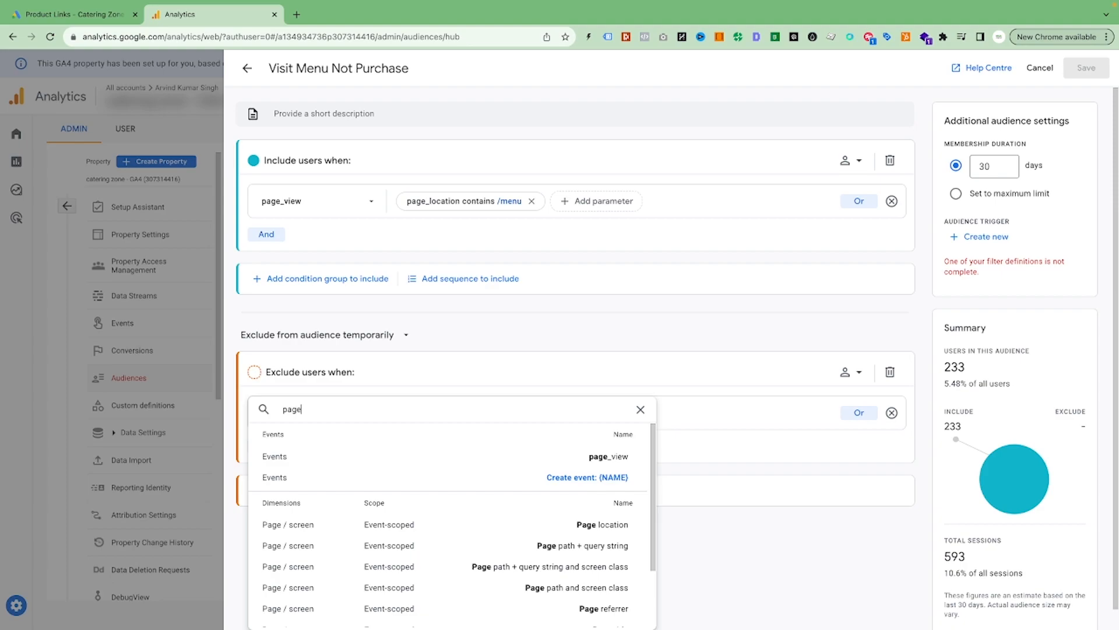
left_click(603, 454)
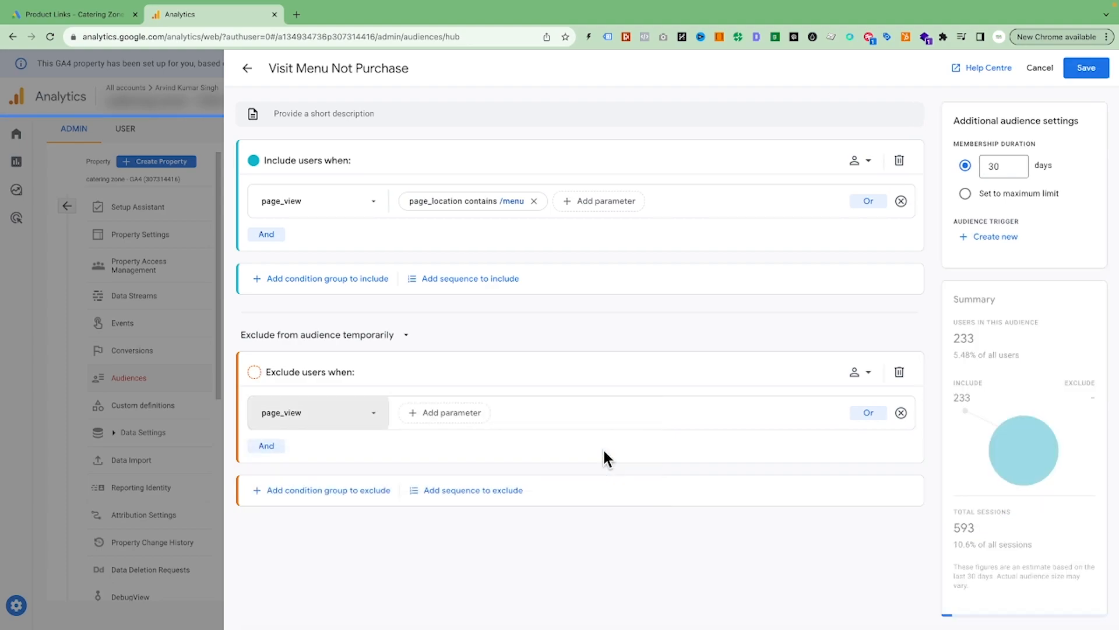
- Restrict the excluded page_view event with the parameter page_location contains "/Complete"
left_click(472, 415)
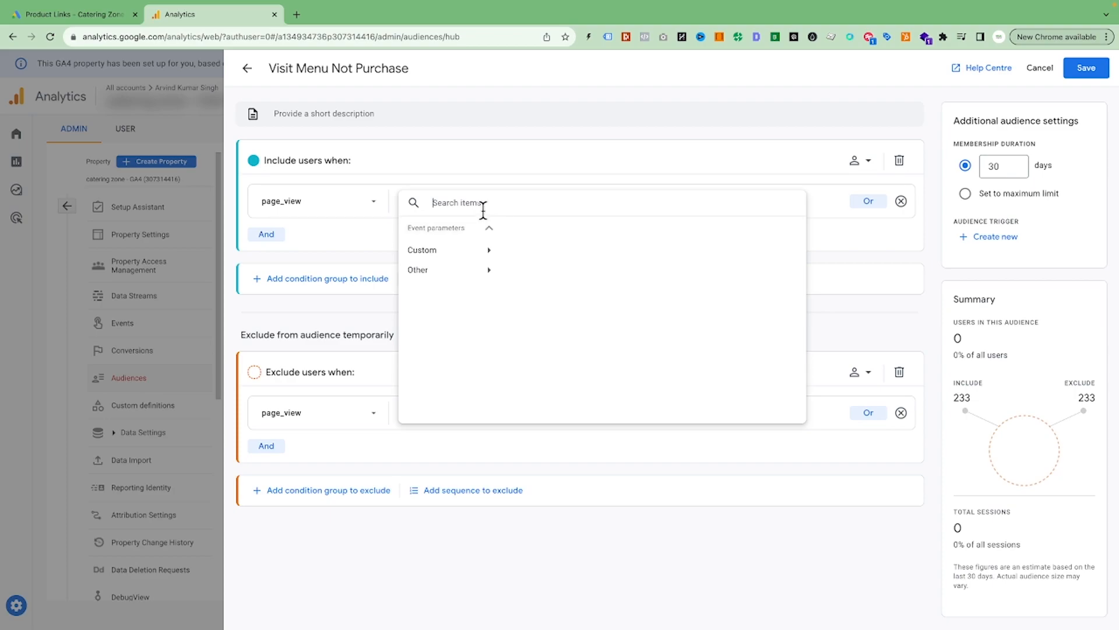
type("page")
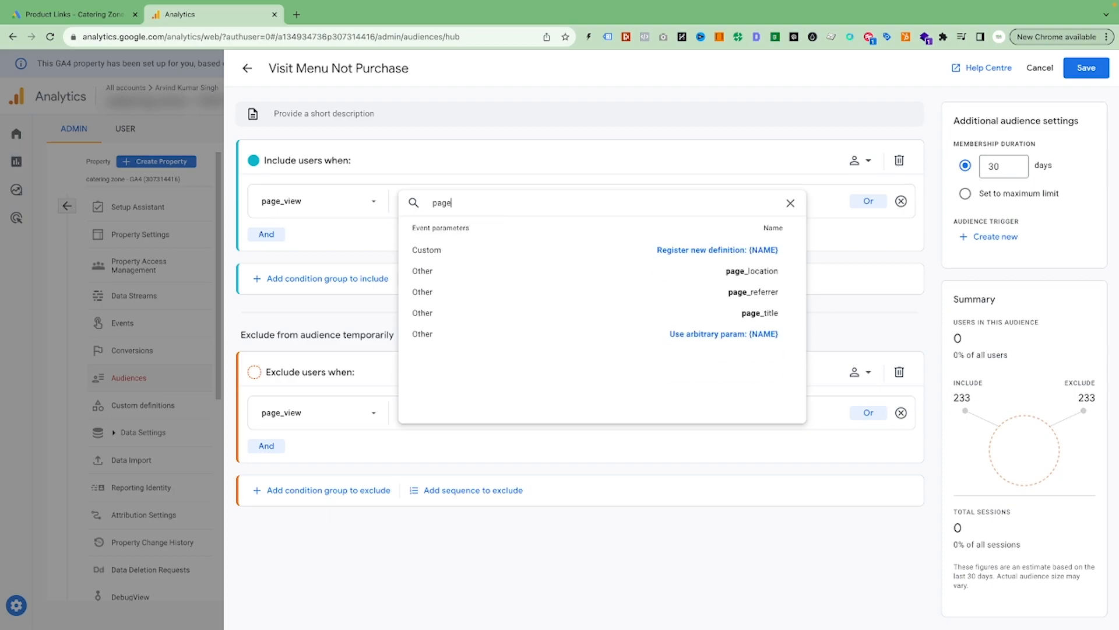
left_click(788, 274)
left_click(502, 502)
type("/Complete")
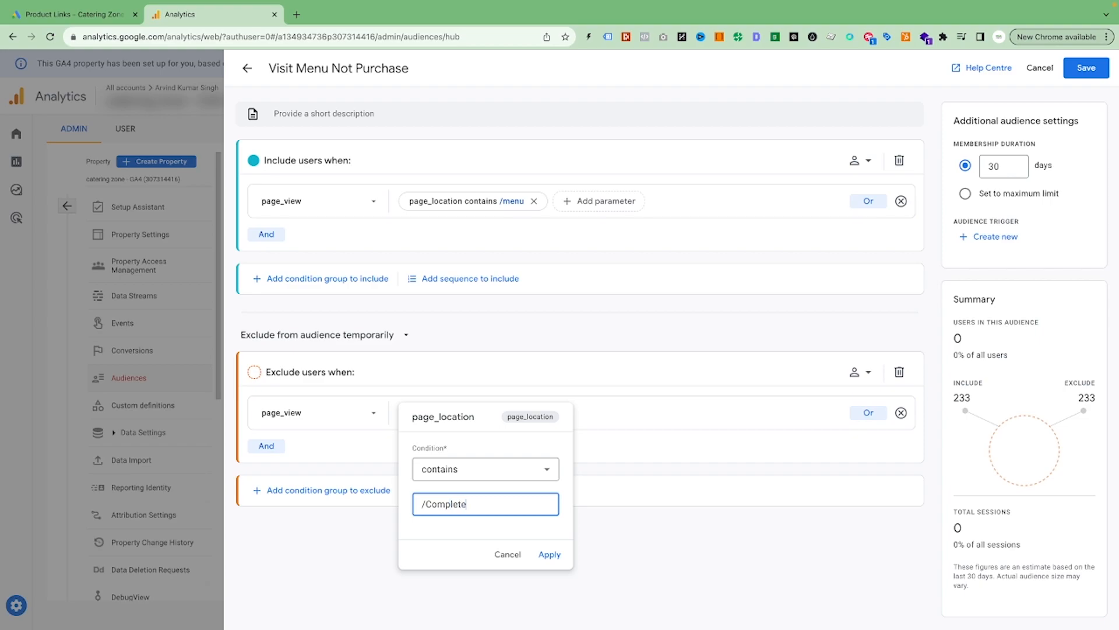
left_click(550, 555)
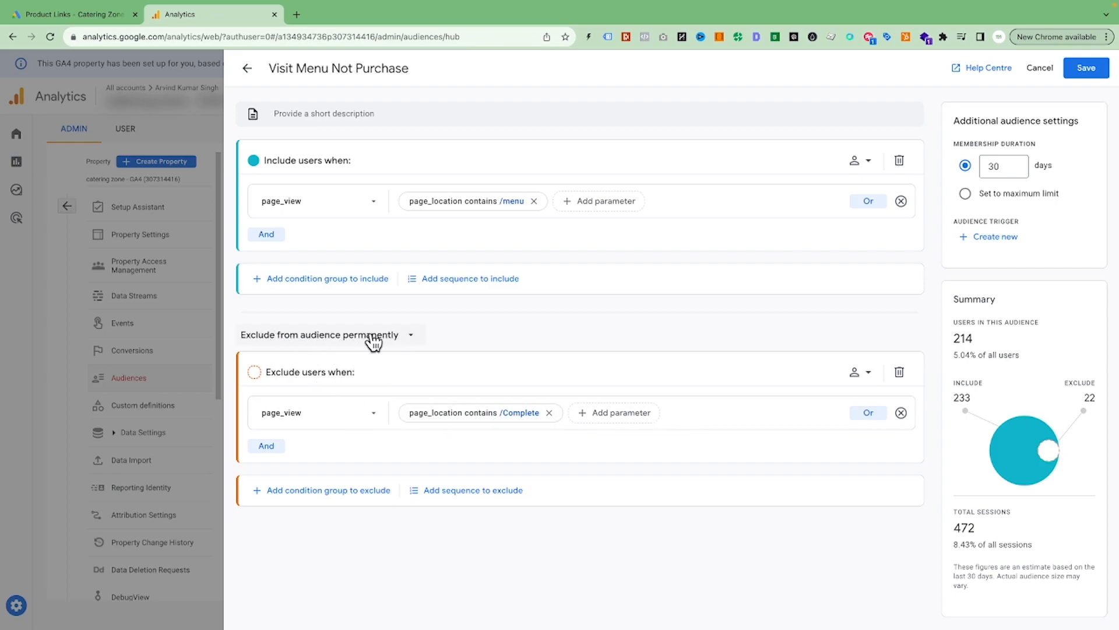
- Exclude the matching users permanently, keep the membership duration at 30 days, and save the audience
left_click(401, 342)
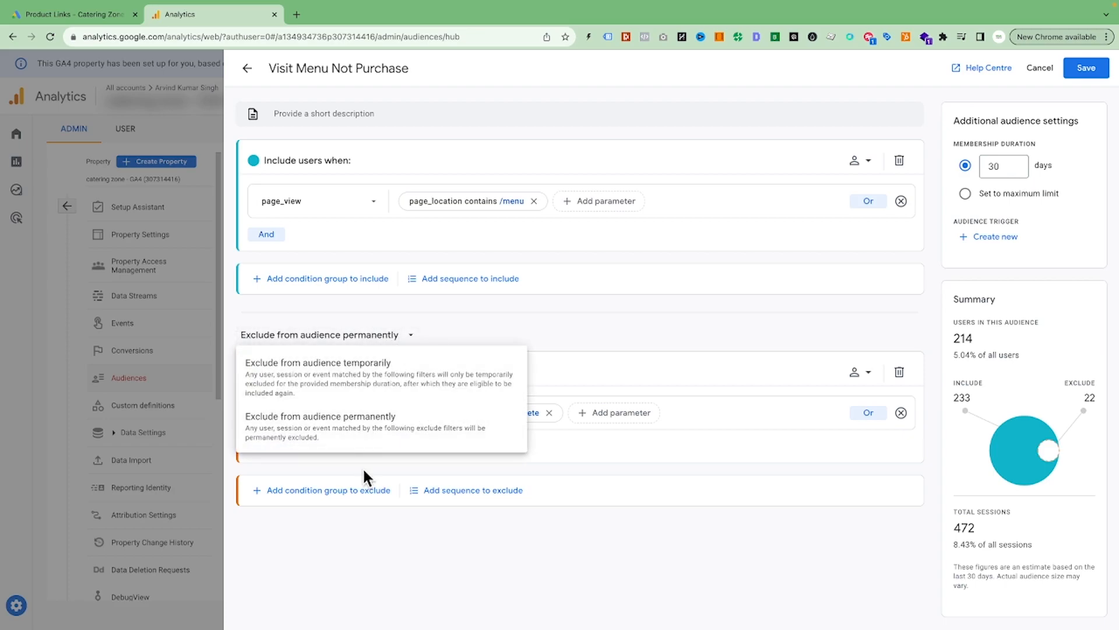
left_click(372, 424)
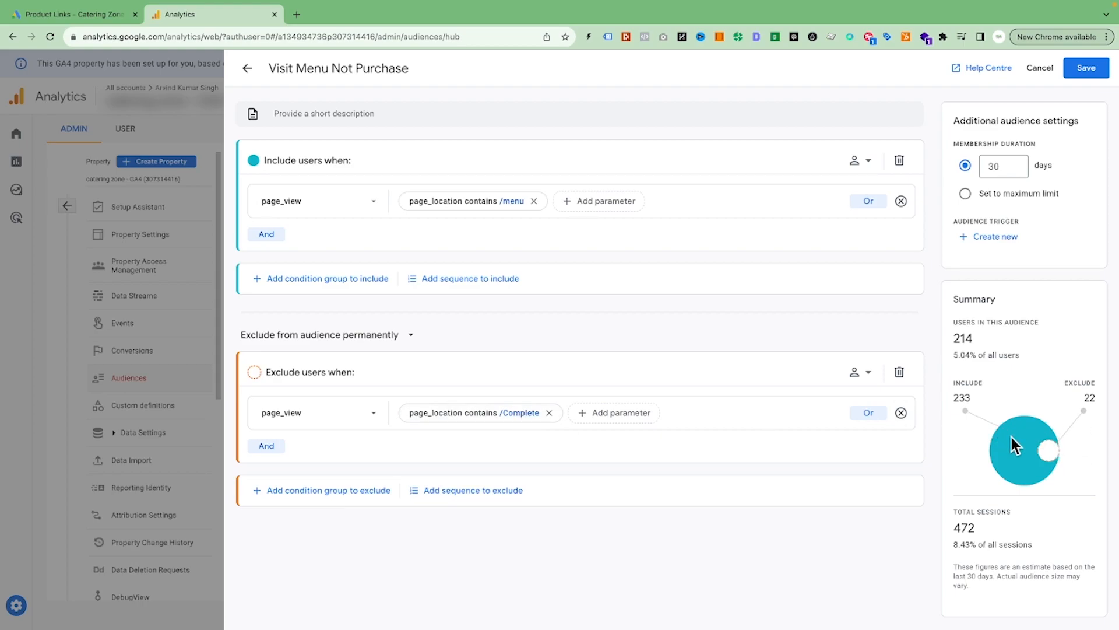
left_click(965, 163)
left_click(1082, 69)
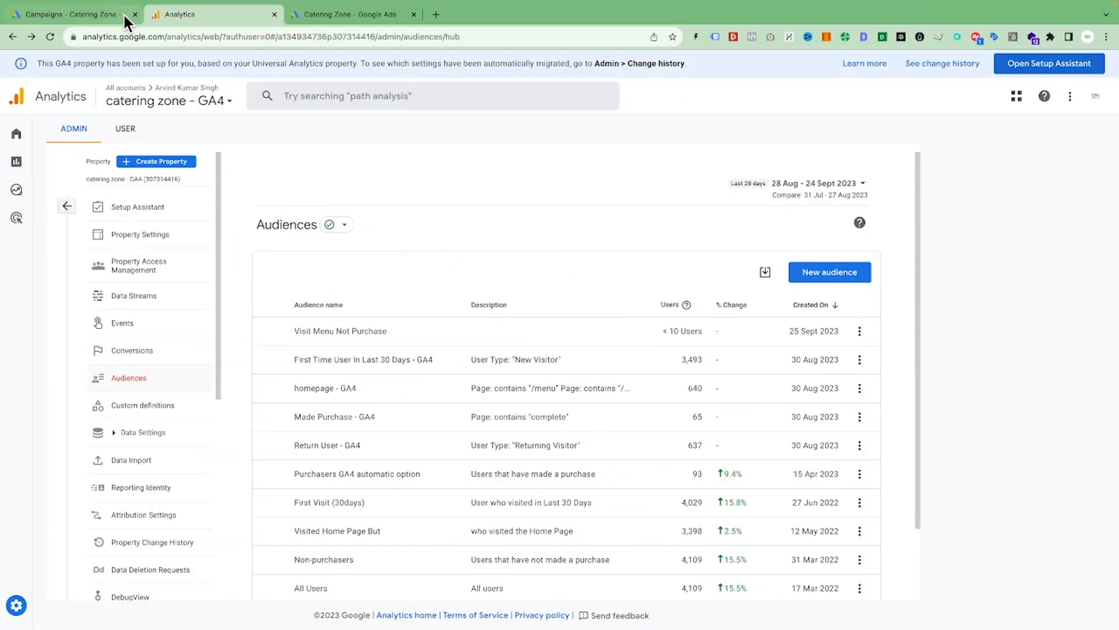
- Switch to Google Ads and examine the Audience manager's data segments for the imported Visit Menu Not Purchase audience and the segment sizes
left_click(85, 12)
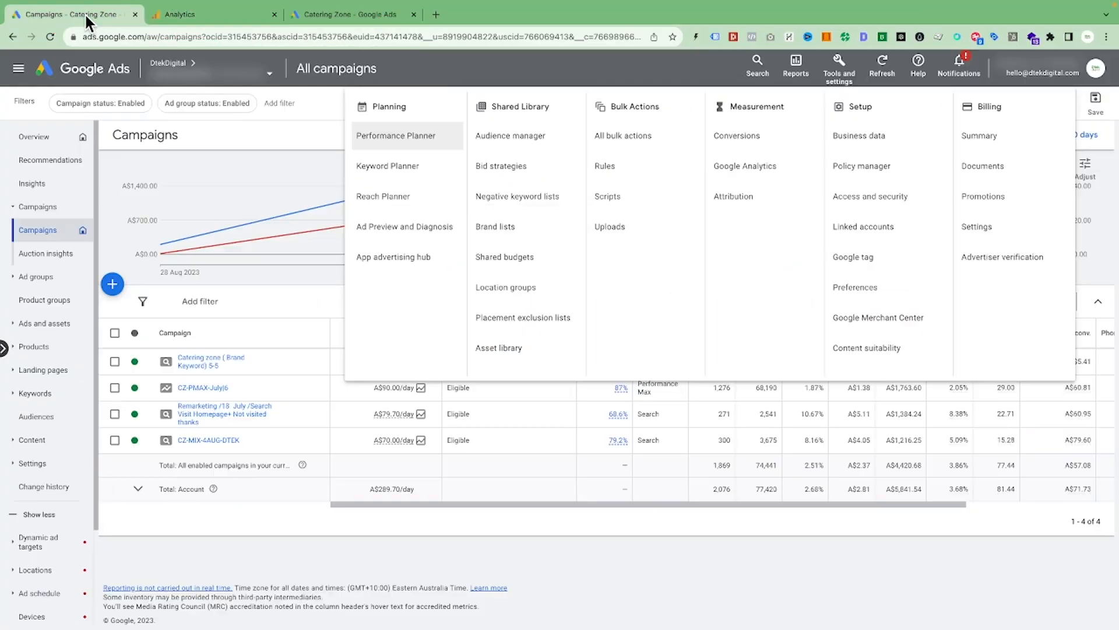
left_click(841, 70)
left_click(841, 70)
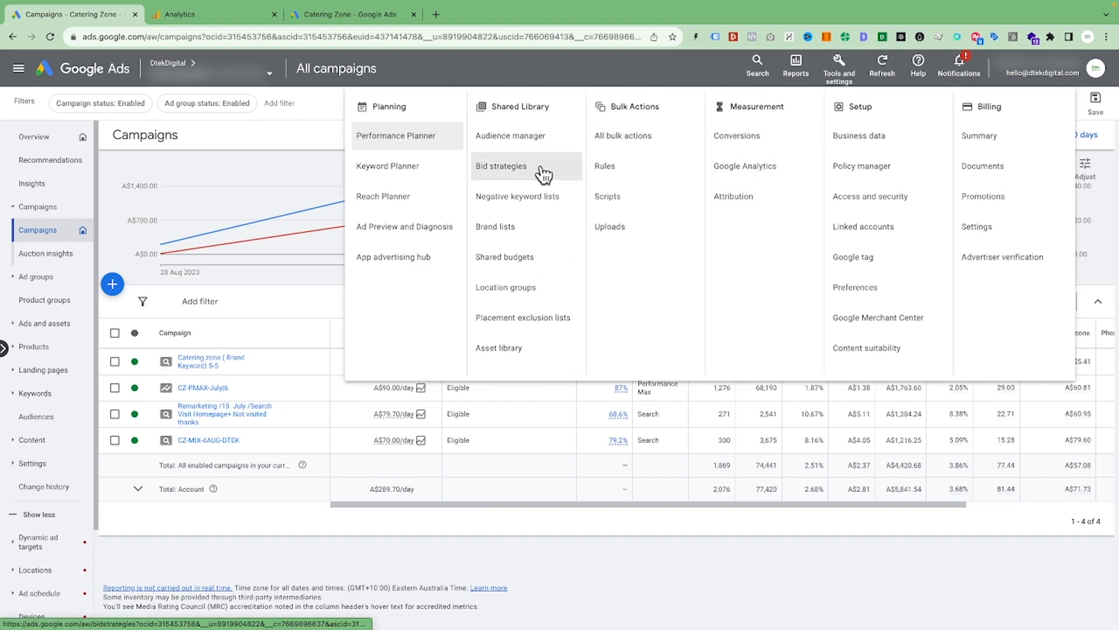
left_click(517, 138)
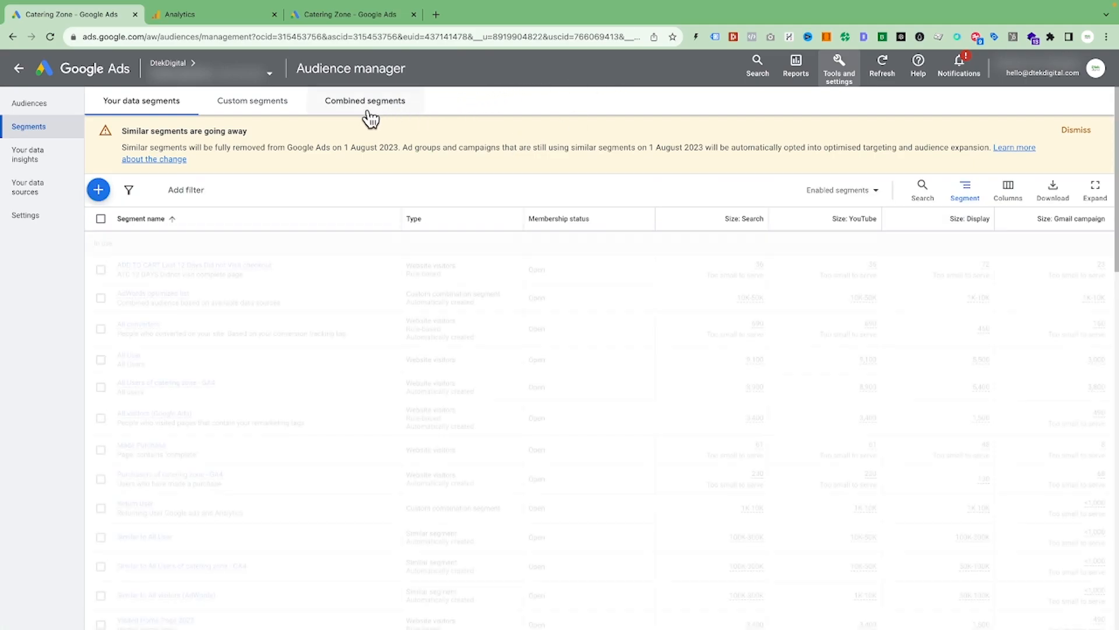
scroll(622, 375, "down", 5)
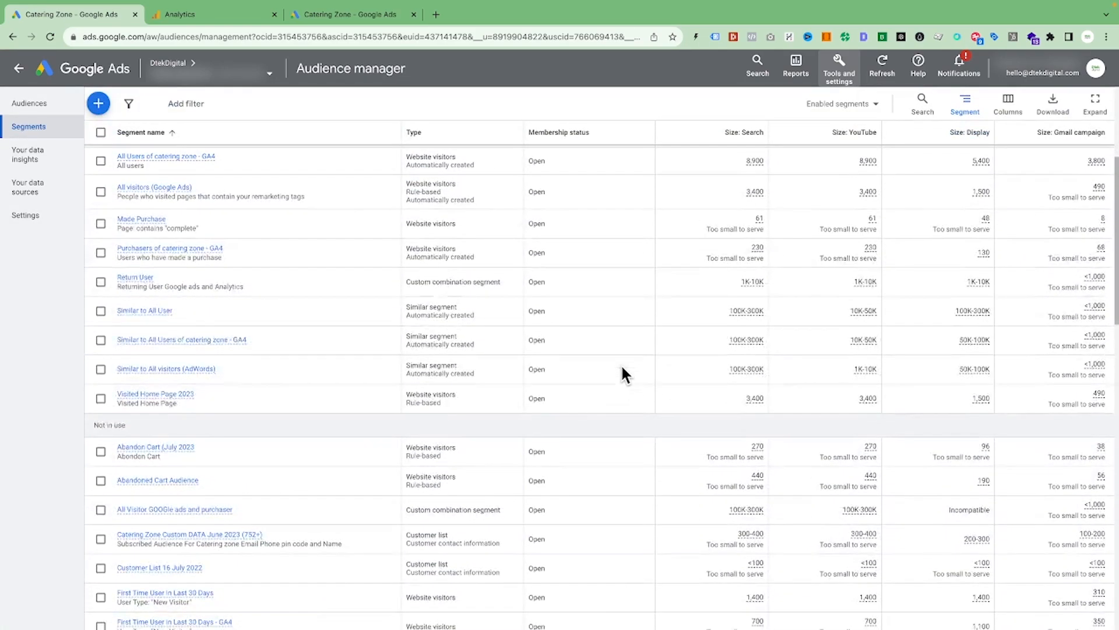
scroll(622, 374, "up", 4)
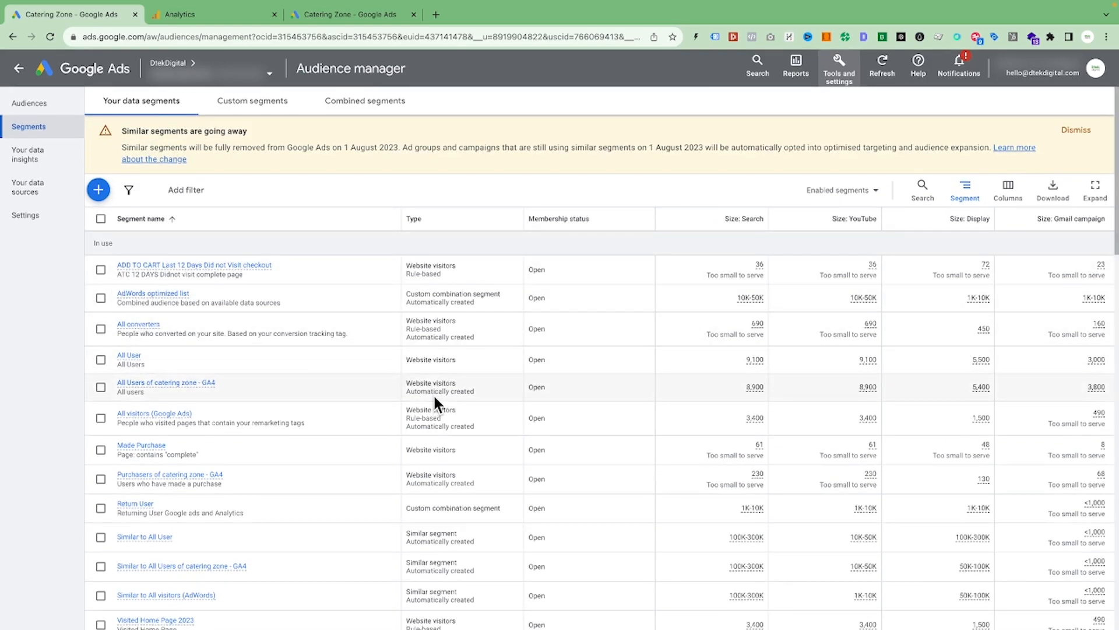
scroll(435, 400, "down", 15)
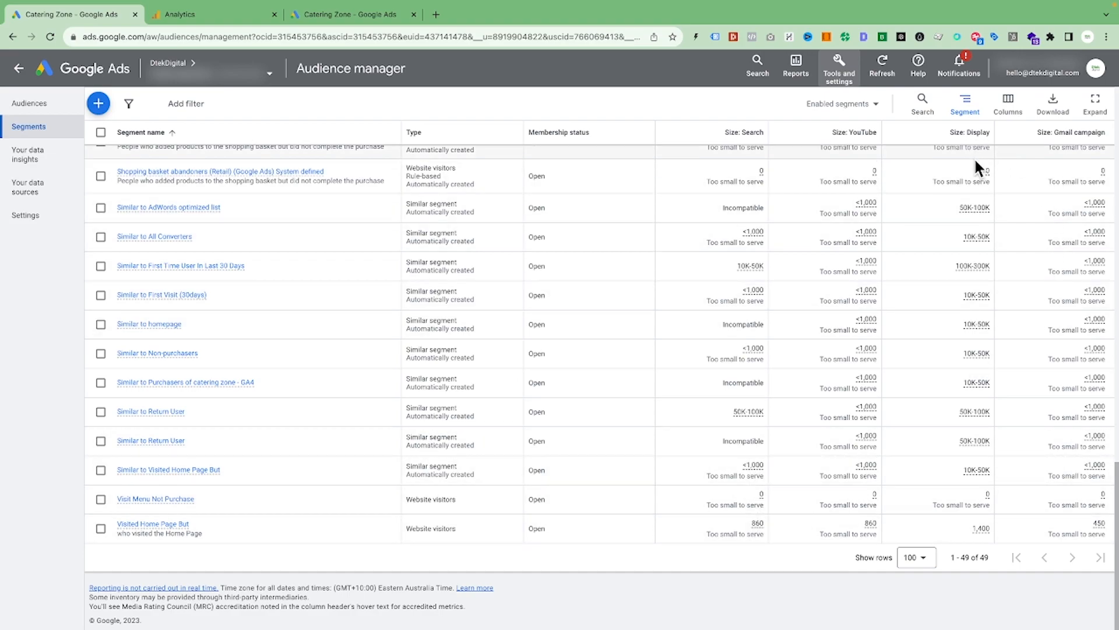
scroll(991, 206, "up", 15)
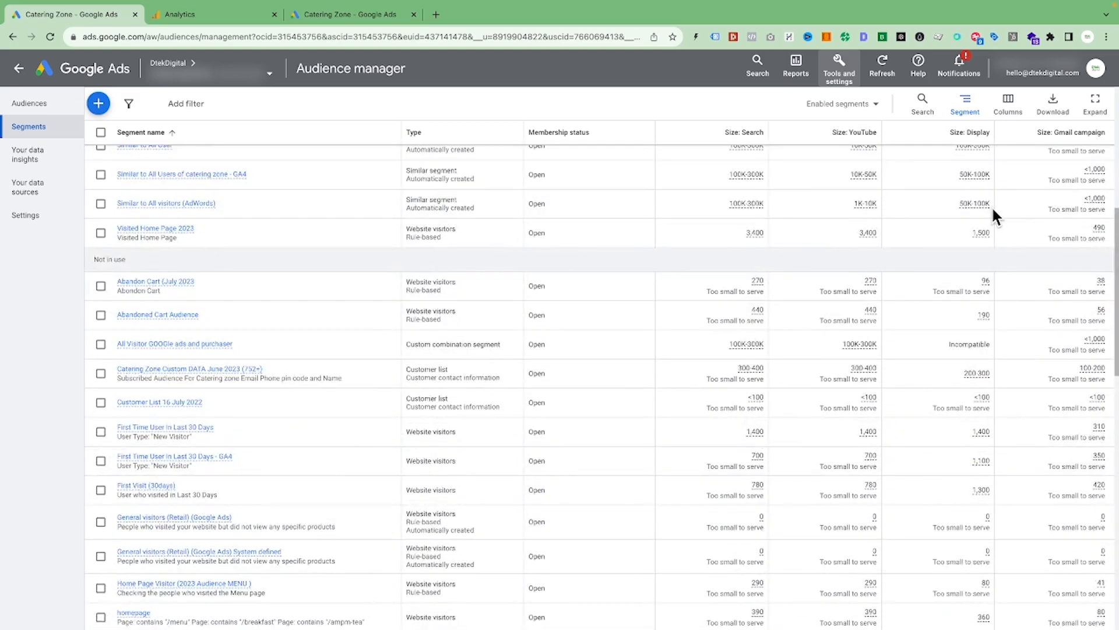
scroll(991, 205, "up", 10)
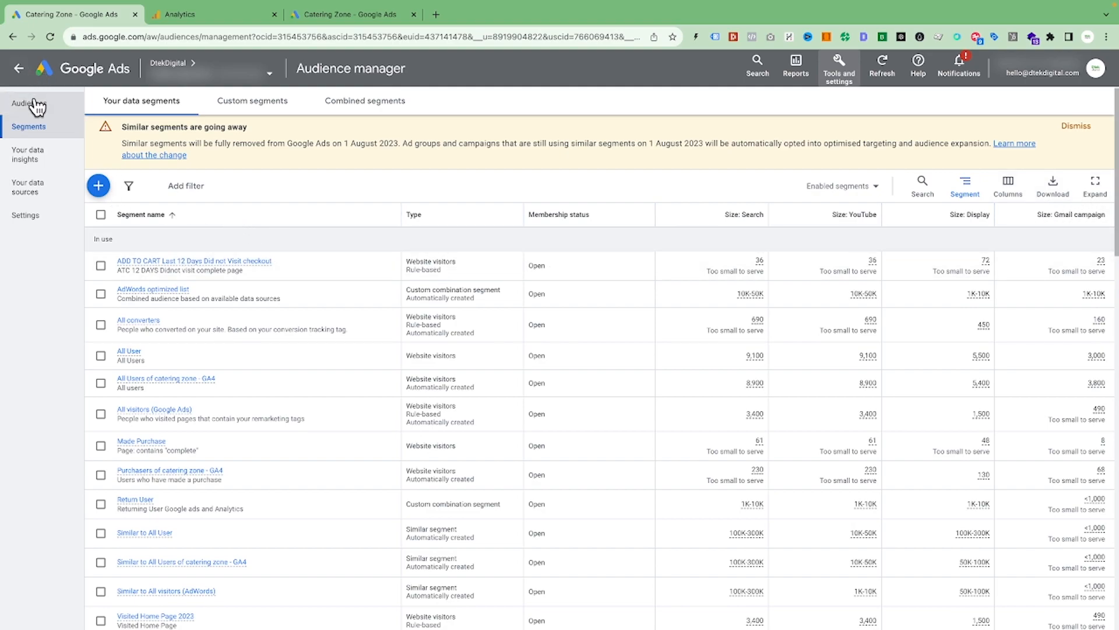
scroll(531, 311, "down", 6)
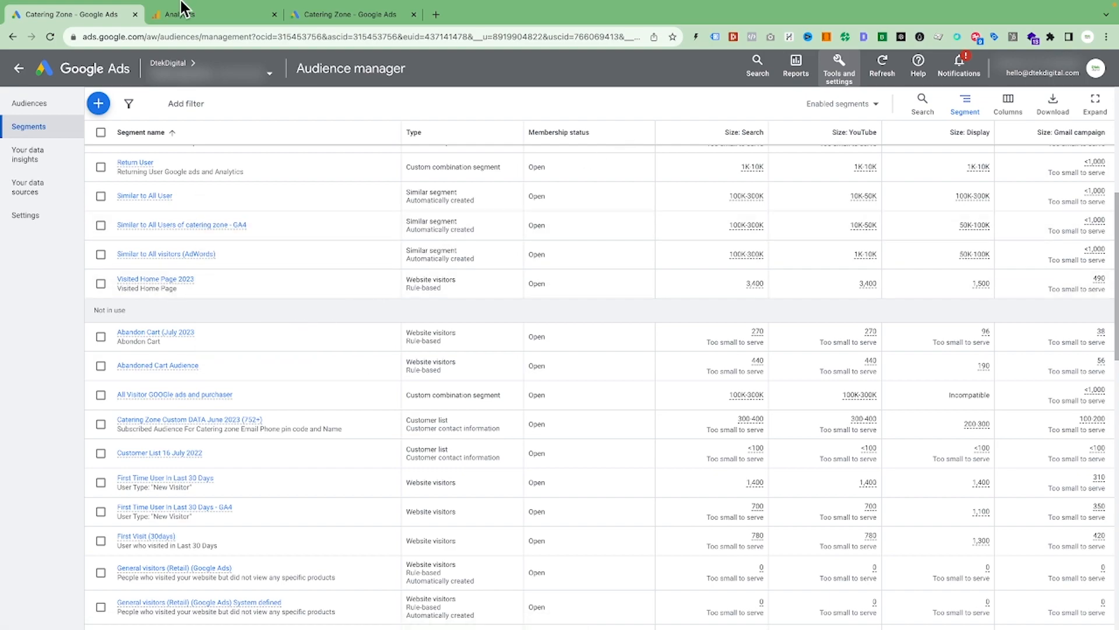
- Return to the campaigns overview and start a new campaign without a goal's guidance, using the Display campaign type
left_click(19, 69)
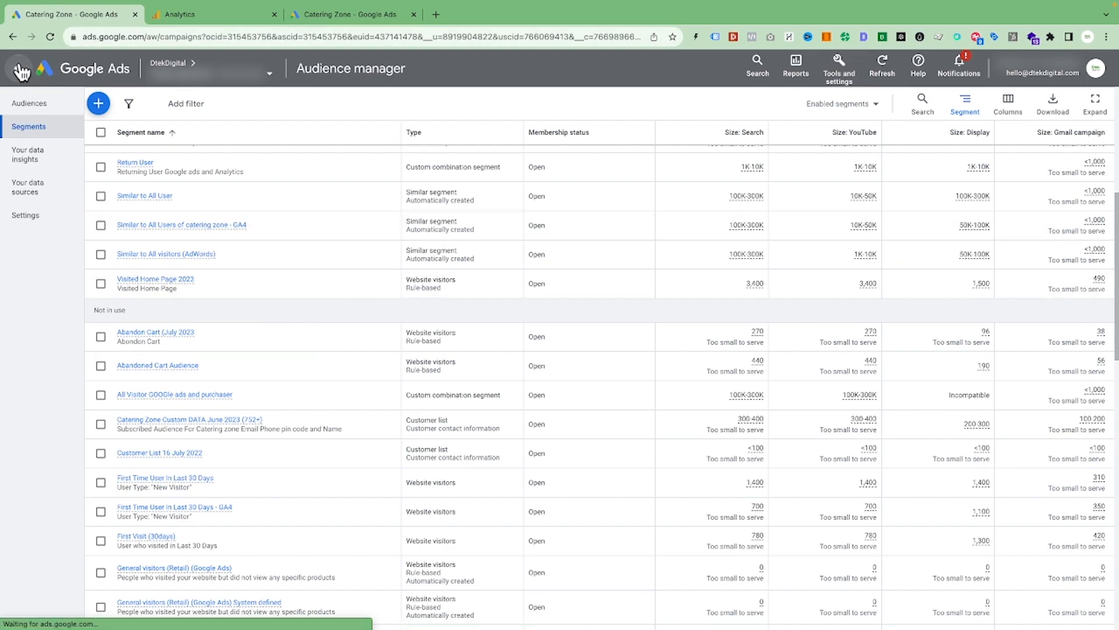
left_click(113, 284)
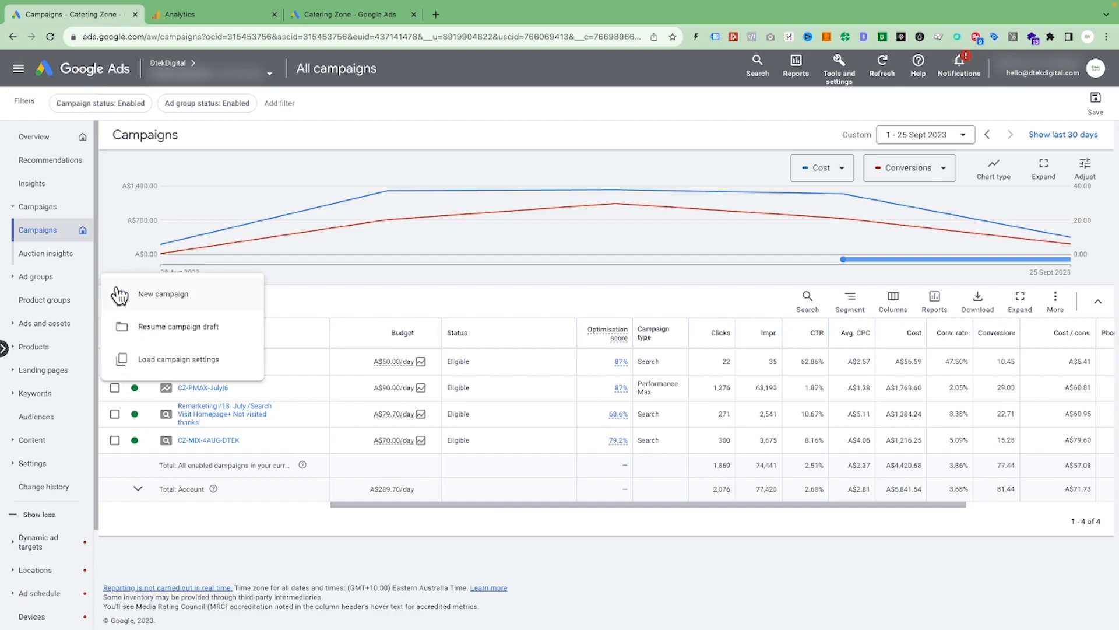
left_click(205, 296)
left_click(856, 342)
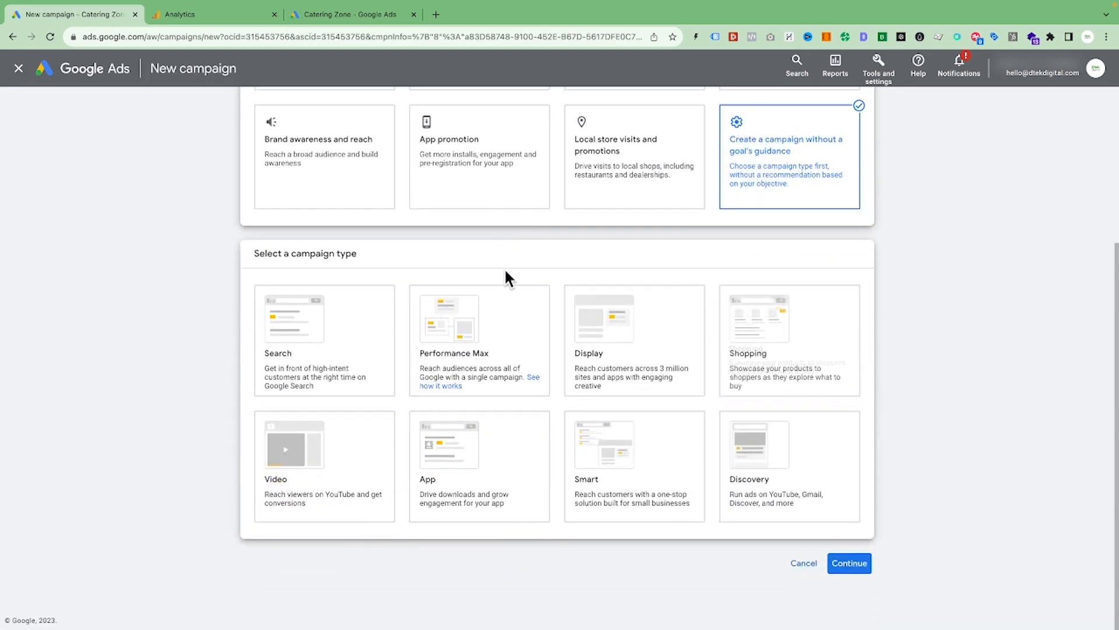
left_click(626, 337)
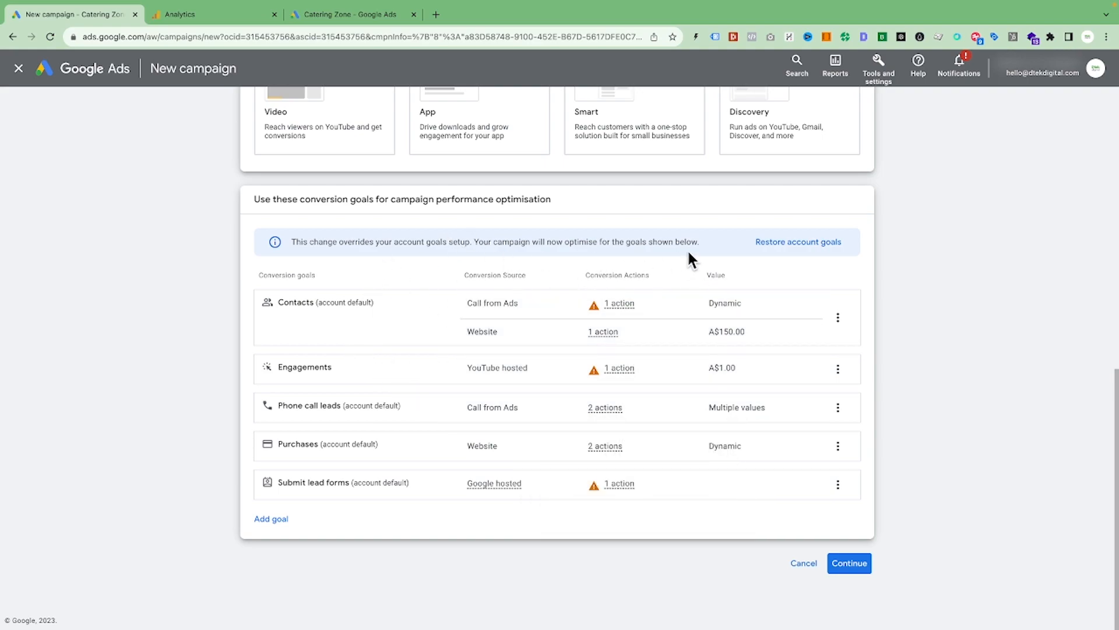
- Keep the listed conversion goals, name the campaign Display Re-Marketing, and start it as a new campaign instead of resuming the saved draft
scroll(328, 210, "up", 1)
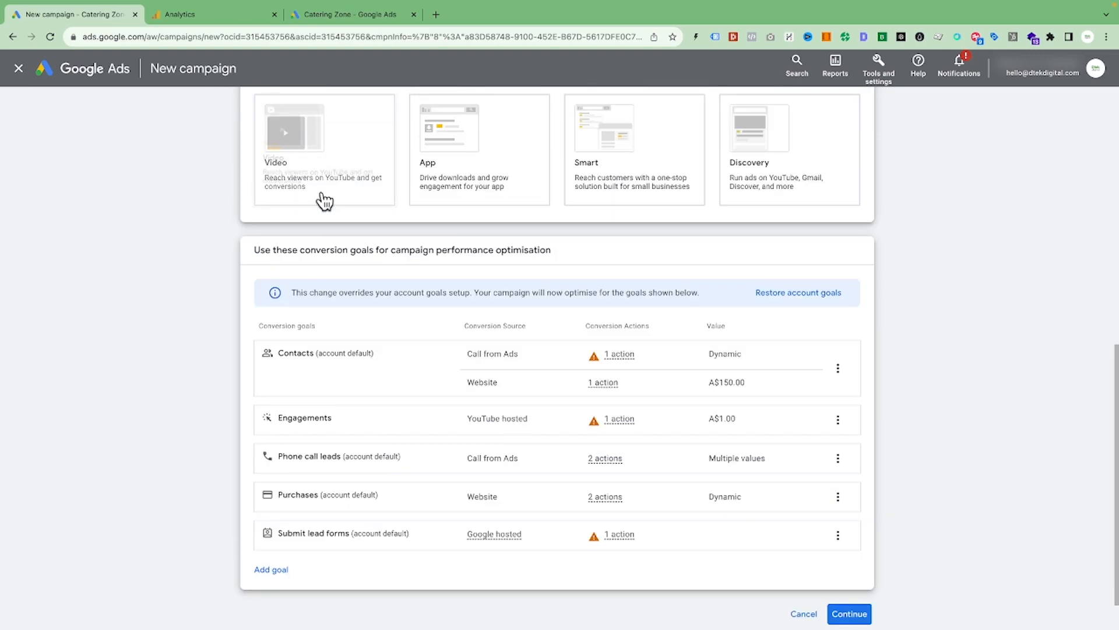
scroll(562, 349, "down", 1)
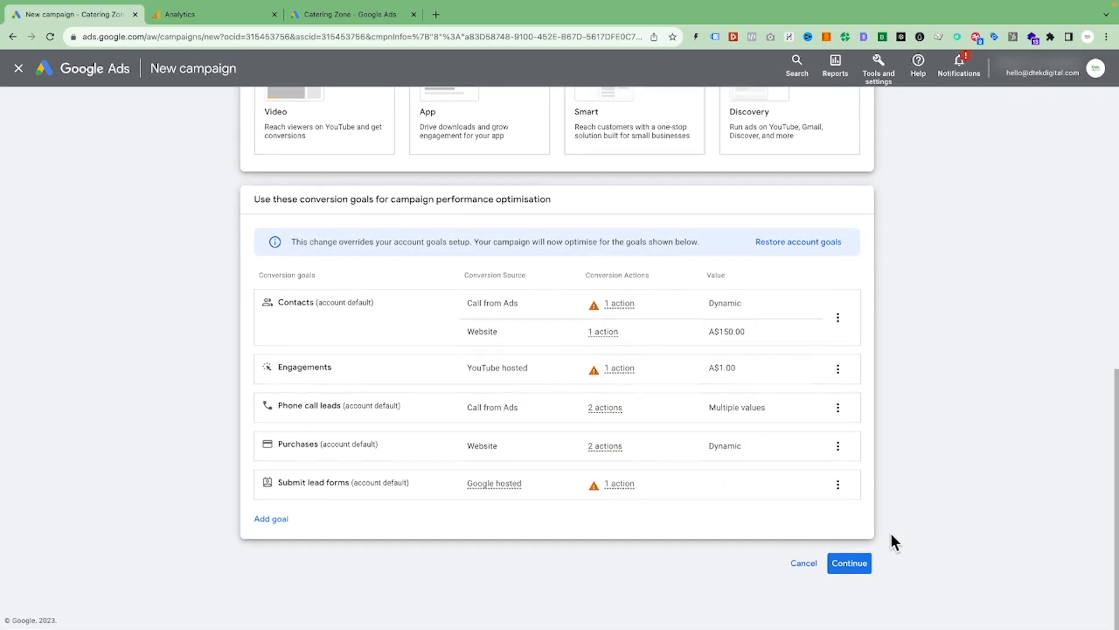
scroll(667, 257, "up", 1)
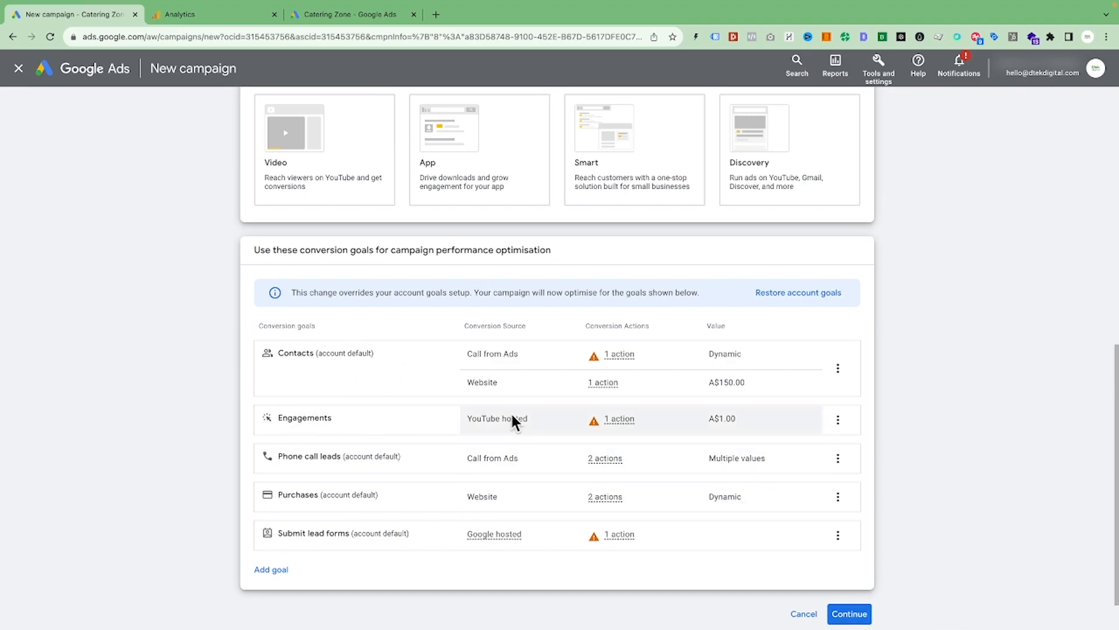
left_click(848, 613)
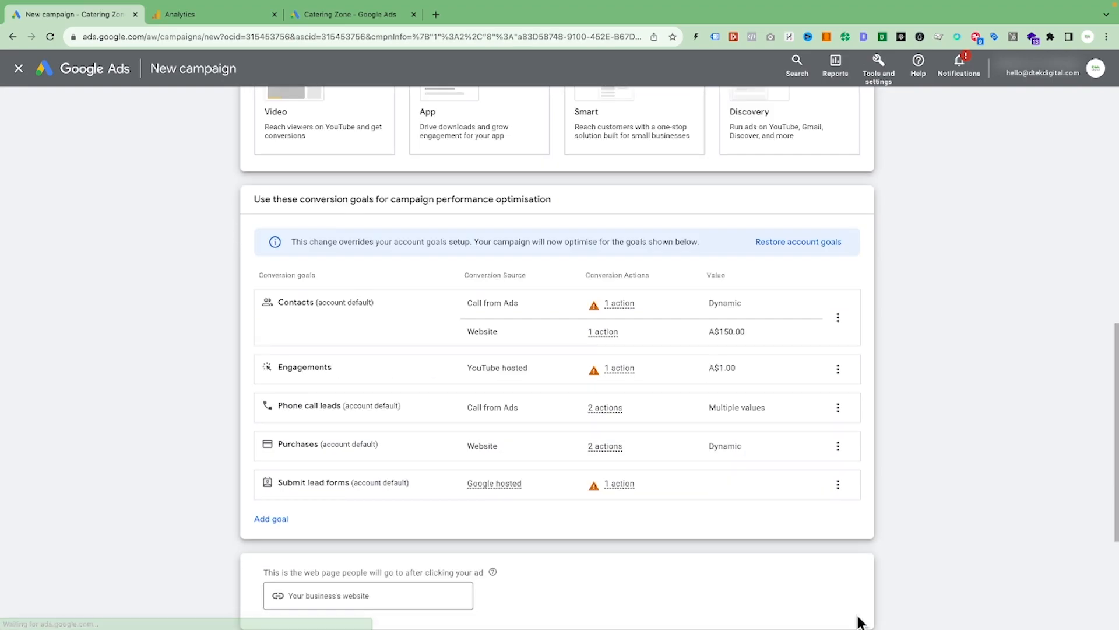
left_click(324, 491)
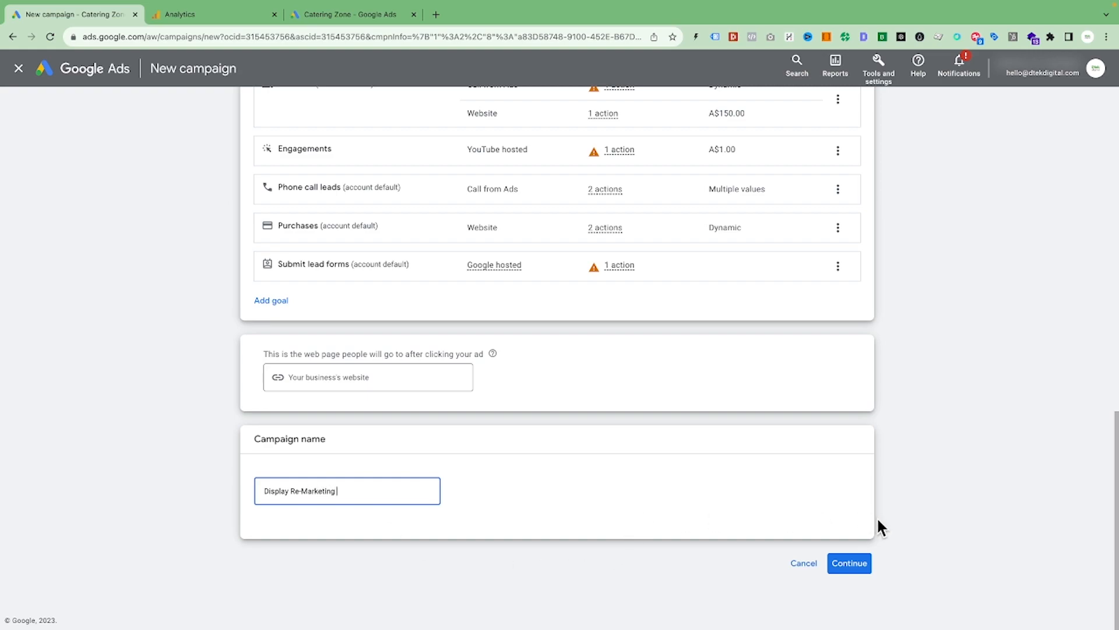
left_click(851, 564)
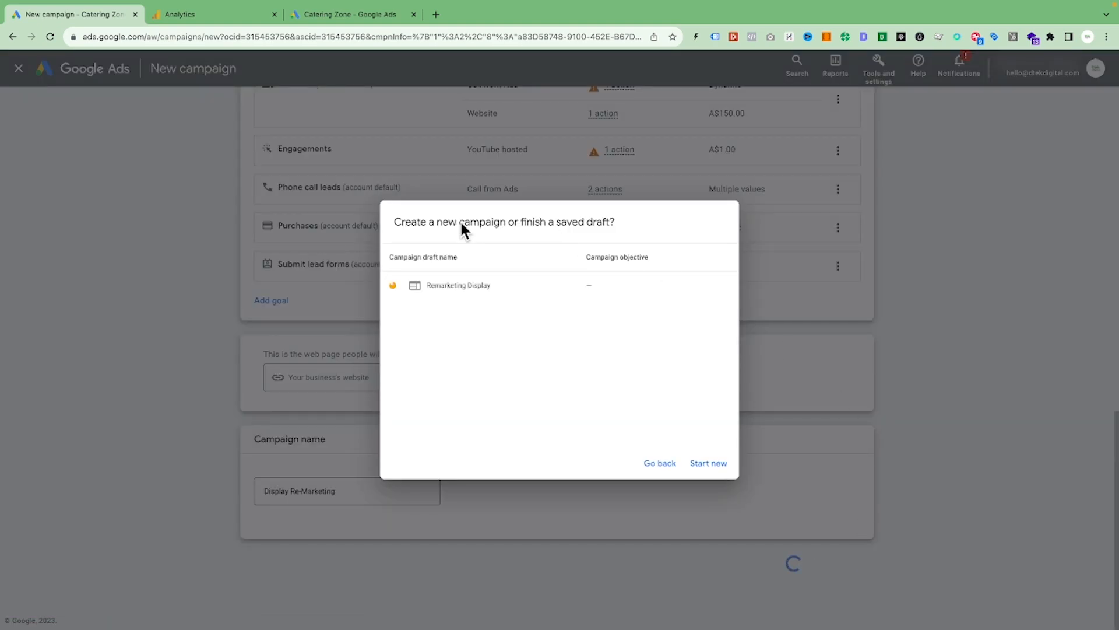
left_click(699, 464)
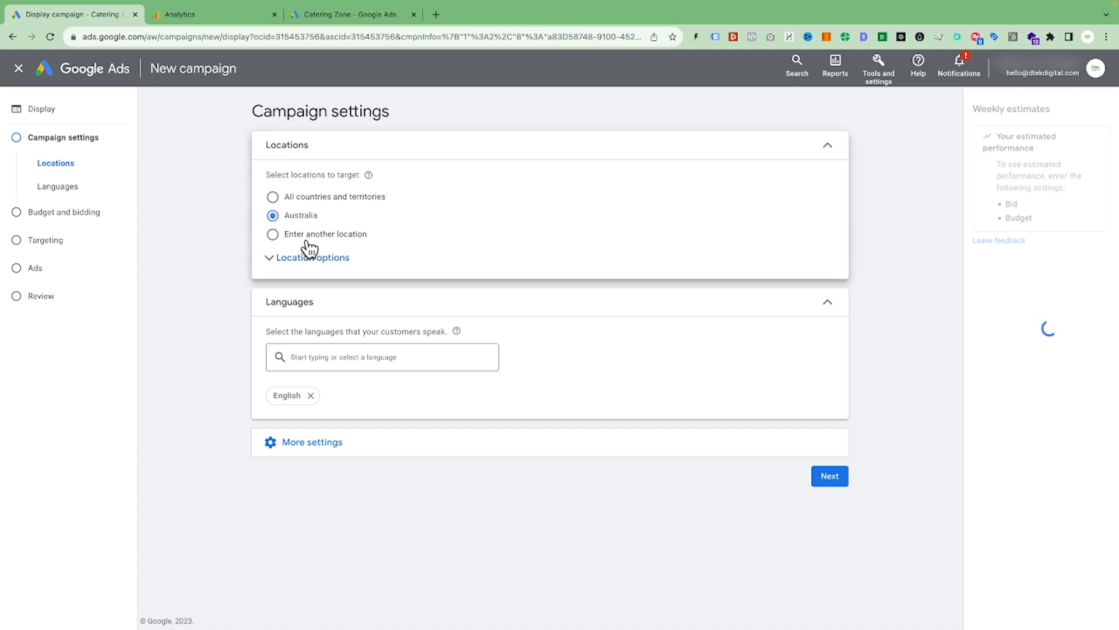
- Keep Australia as the target location, review the additional campaign settings, and continue to budget and bidding
left_click(301, 236)
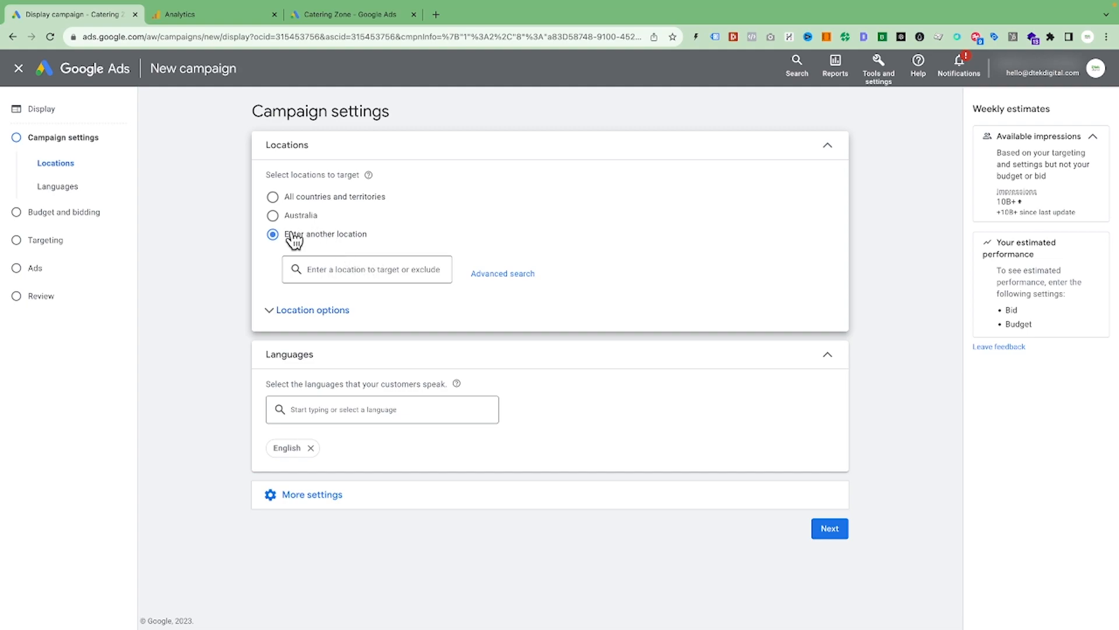
left_click(308, 216)
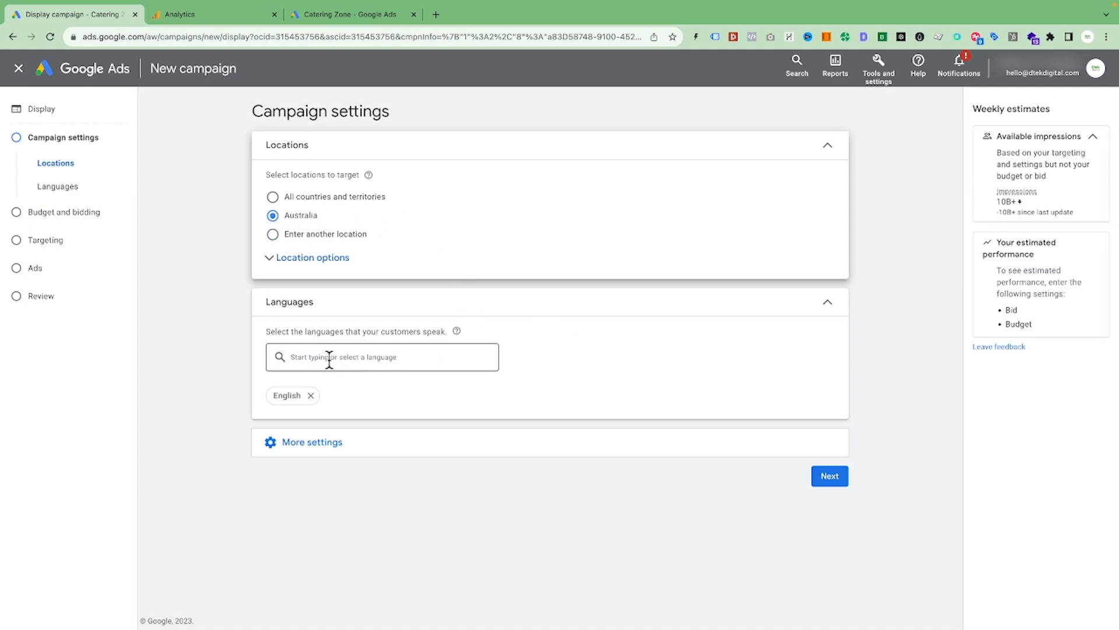
left_click(346, 443)
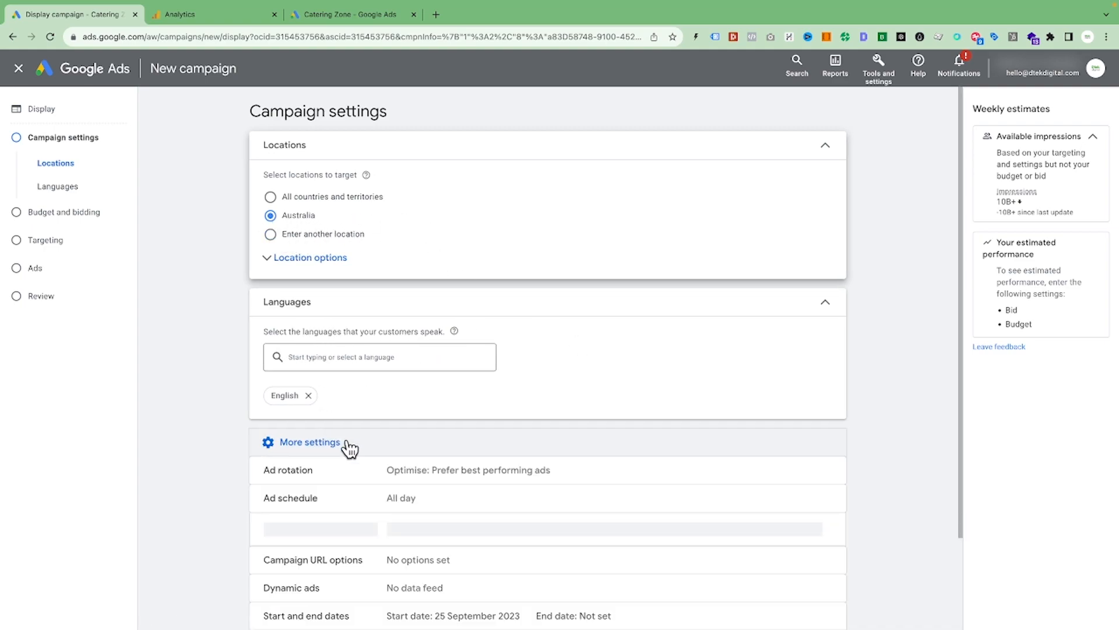
scroll(349, 449, "down", 2)
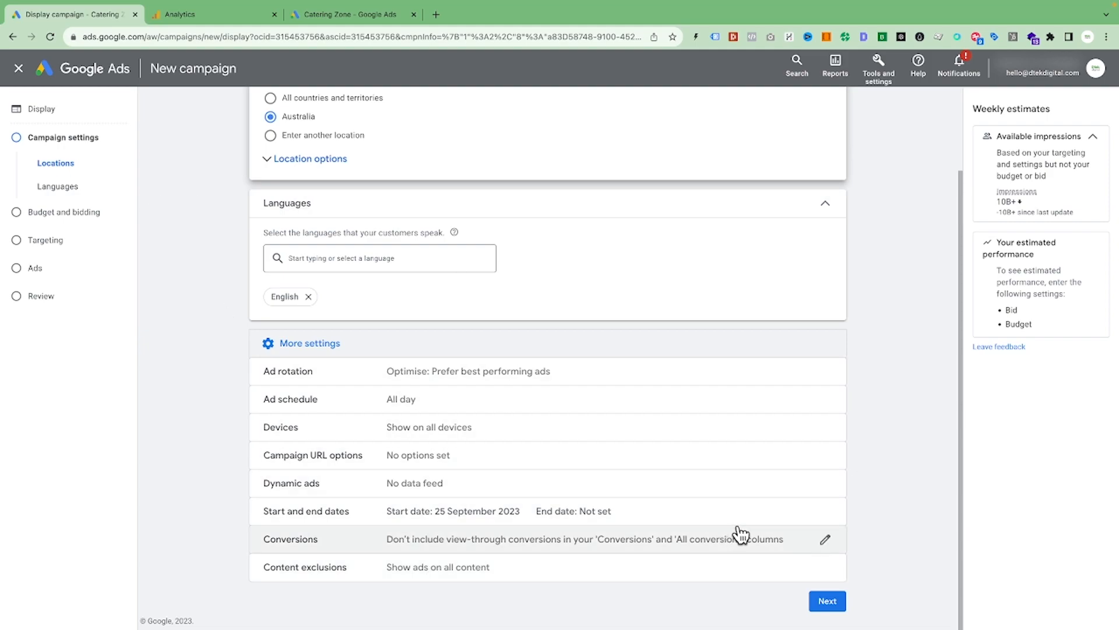
left_click(840, 600)
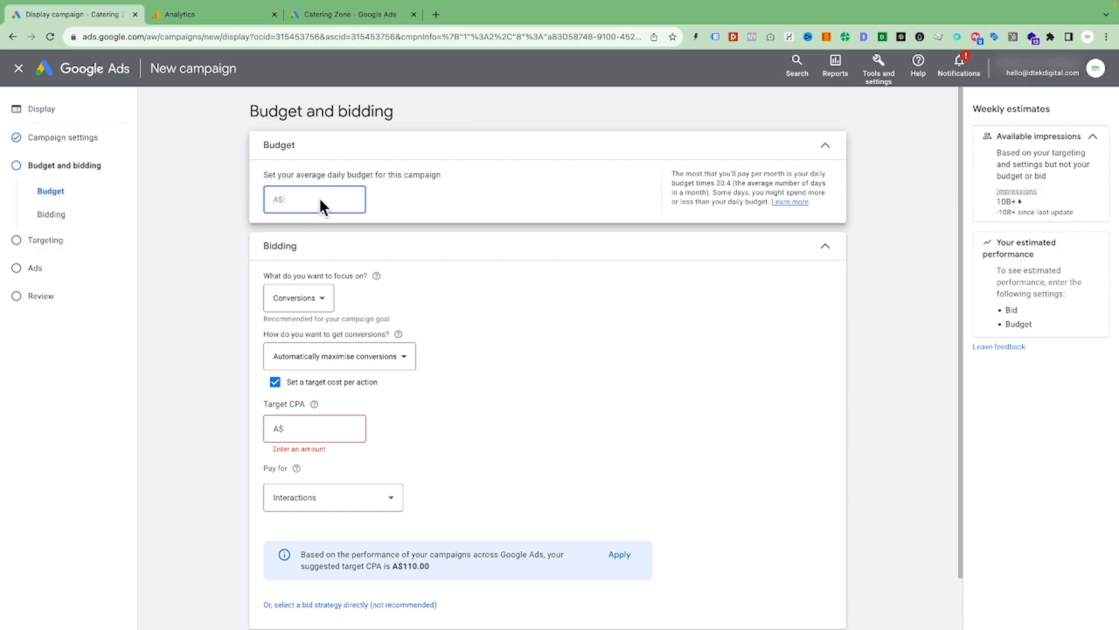
- Set the average daily budget to A$20, choose manually set bids with an enhanced CPC bid of A$2, and continue to targeting
type("20")
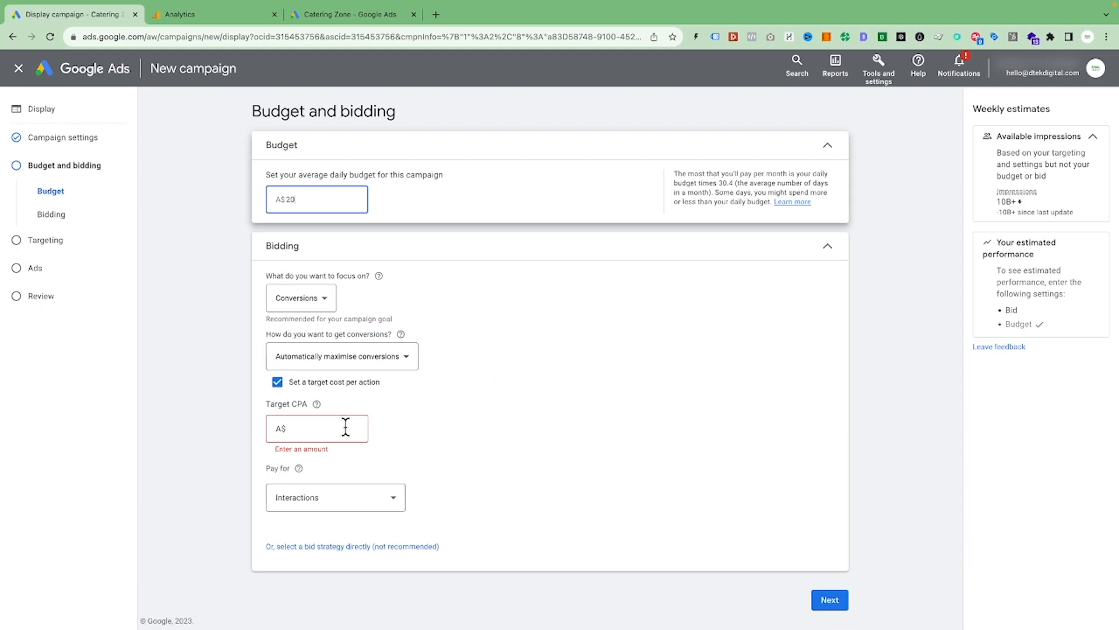
left_click(384, 366)
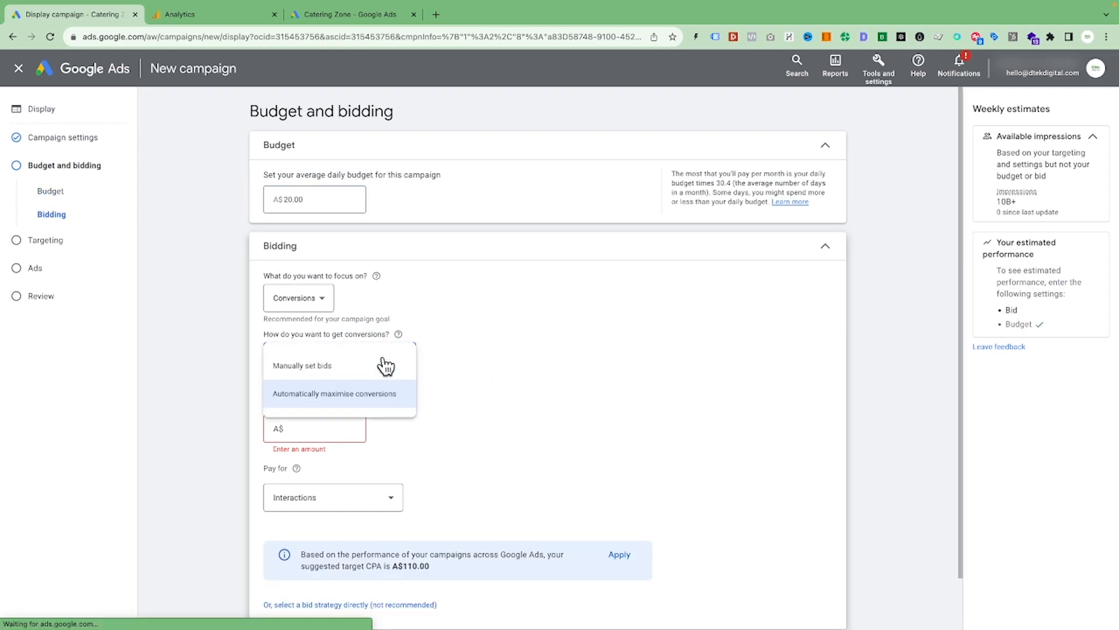
left_click(320, 367)
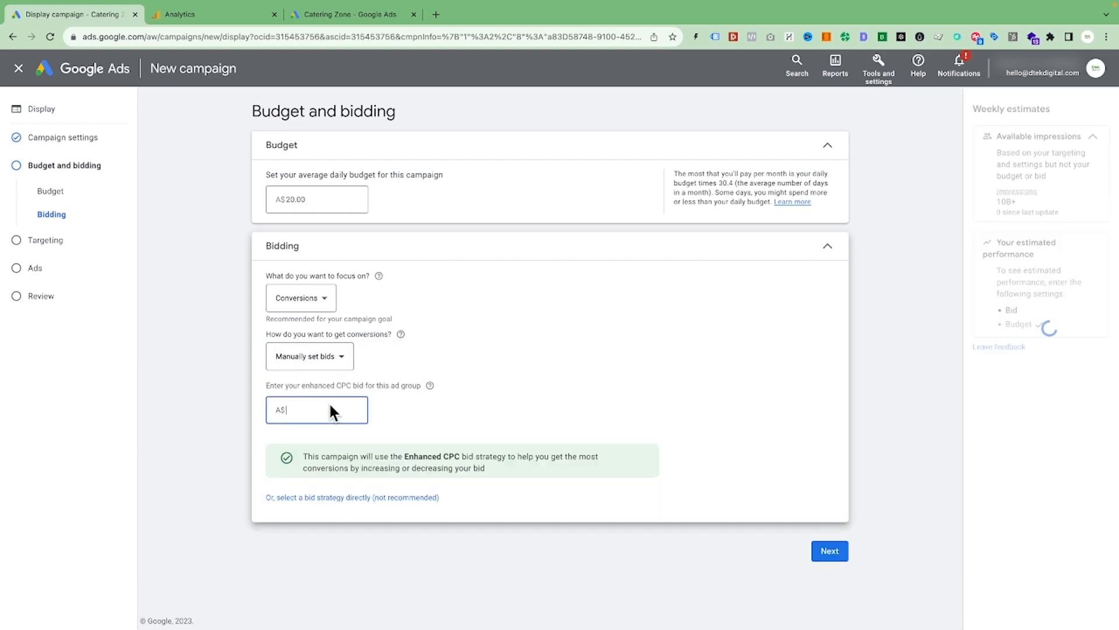
type("2")
left_click(520, 398)
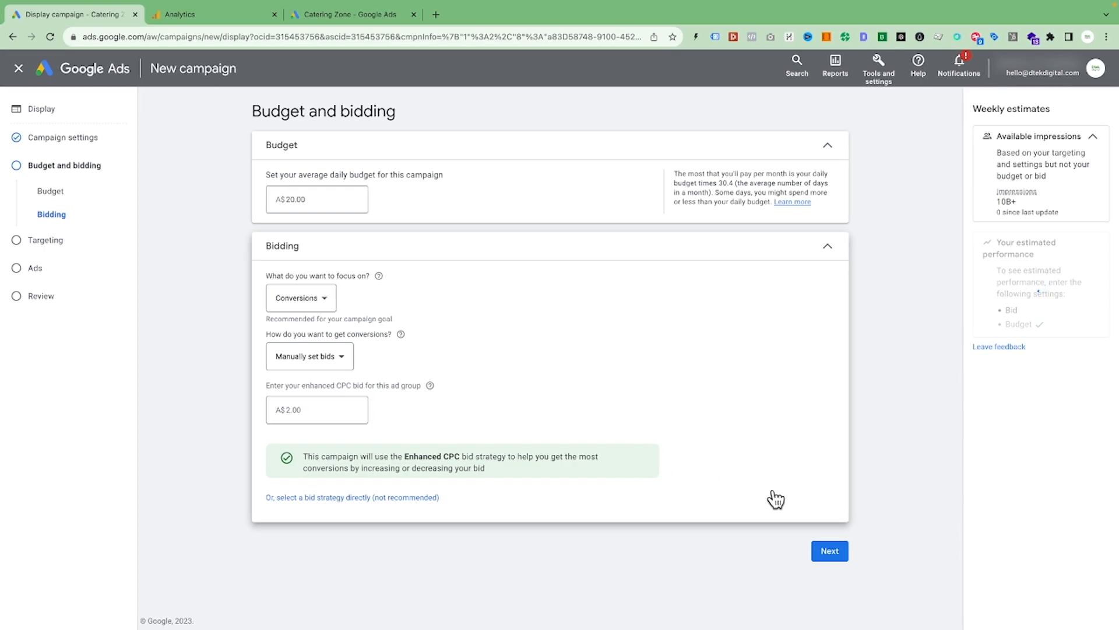
left_click(830, 551)
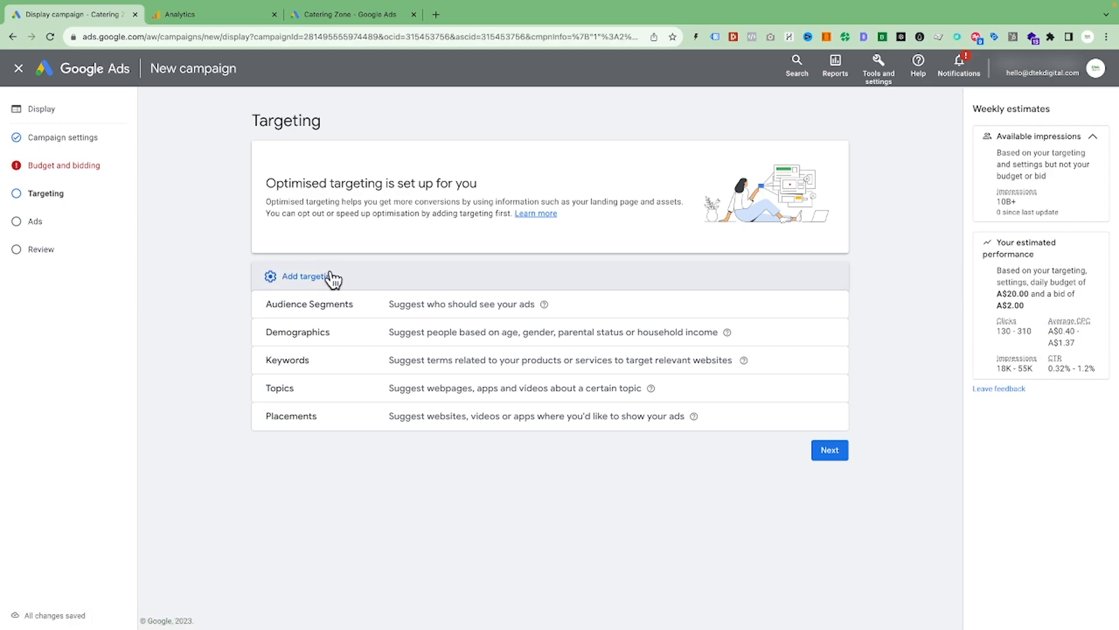
- Add audience segment targeting and select the website visitors segment Visited Home Page 2023 from the business interaction segments
left_click(325, 316)
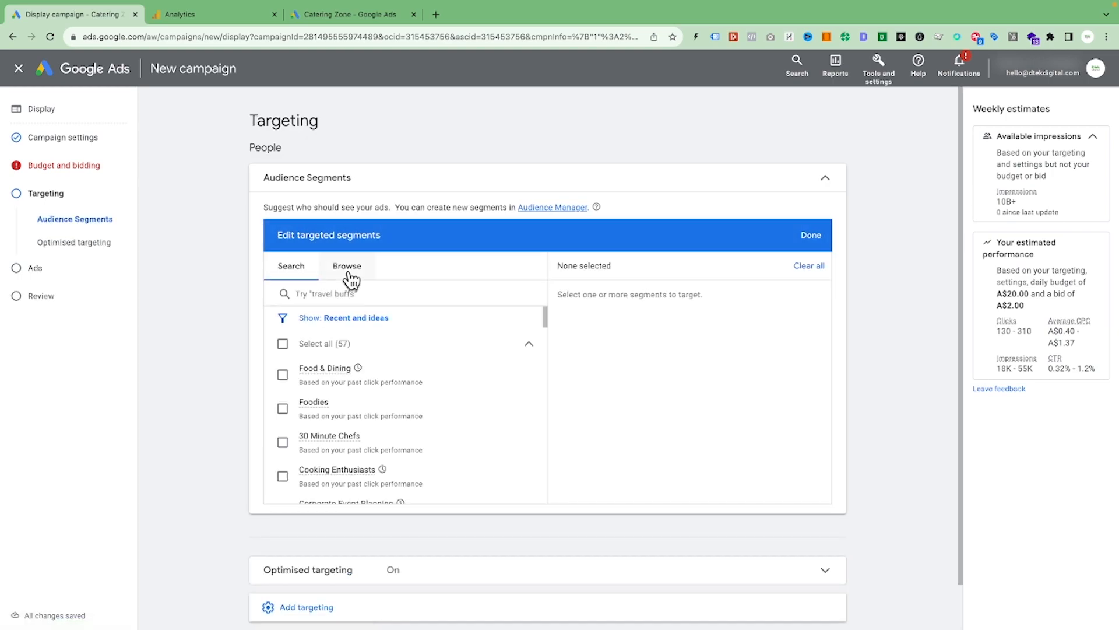
left_click(345, 267)
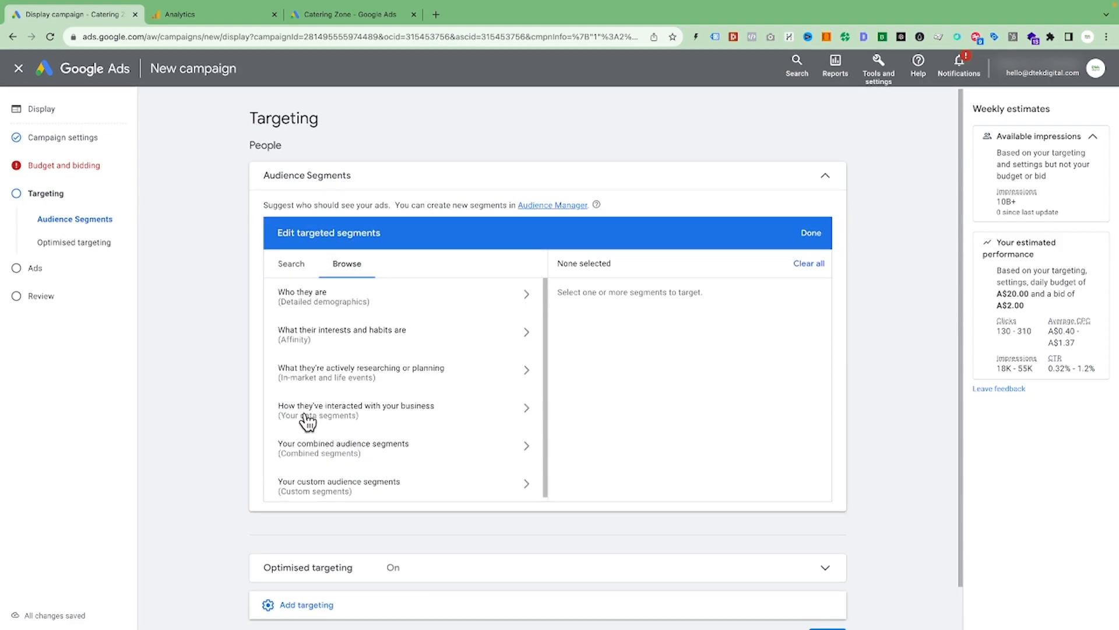
left_click(395, 415)
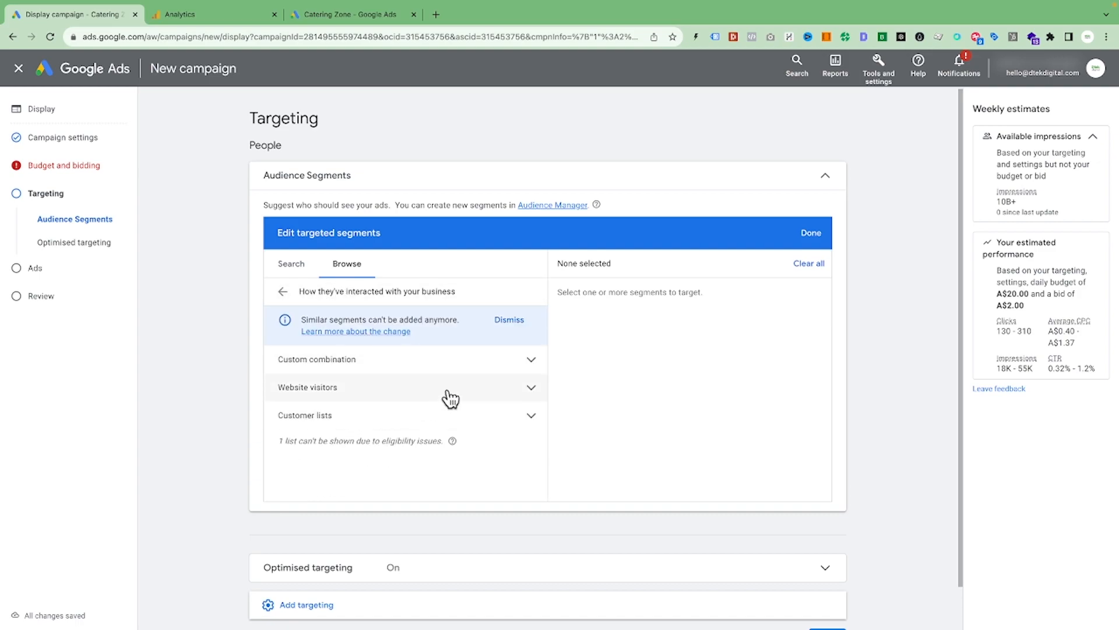
left_click(532, 393)
scroll(454, 451, "down", 10)
scroll(415, 374, "down", 1)
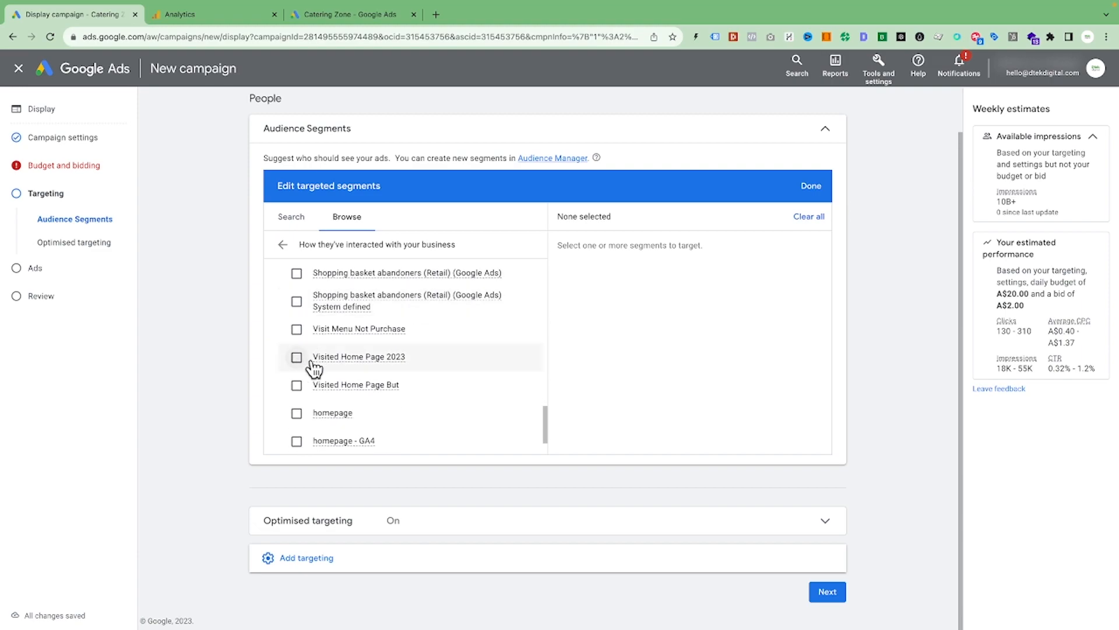
left_click(296, 358)
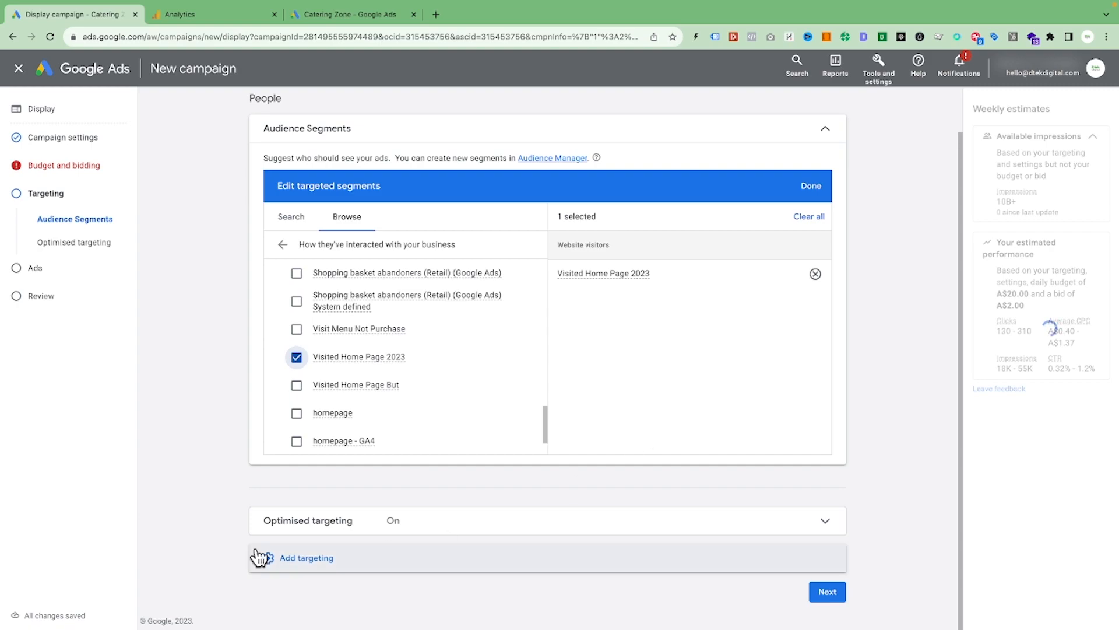
- Turn off optimised targeting, check the size of the Visited Home Page 2023 segment, and continue to ad creation
left_click(303, 520)
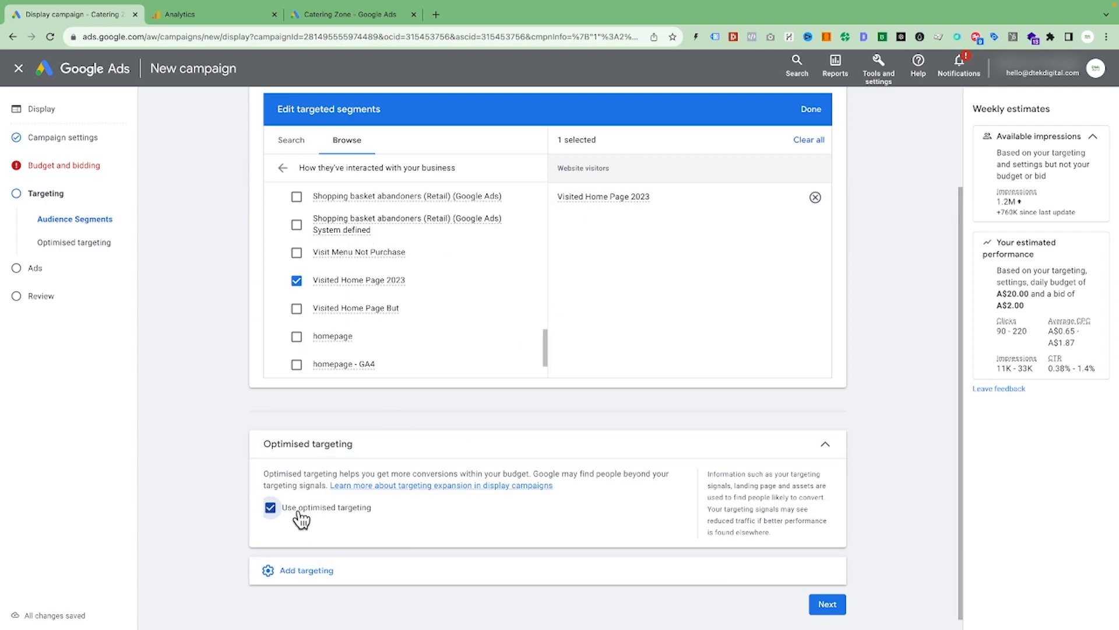
left_click(271, 507)
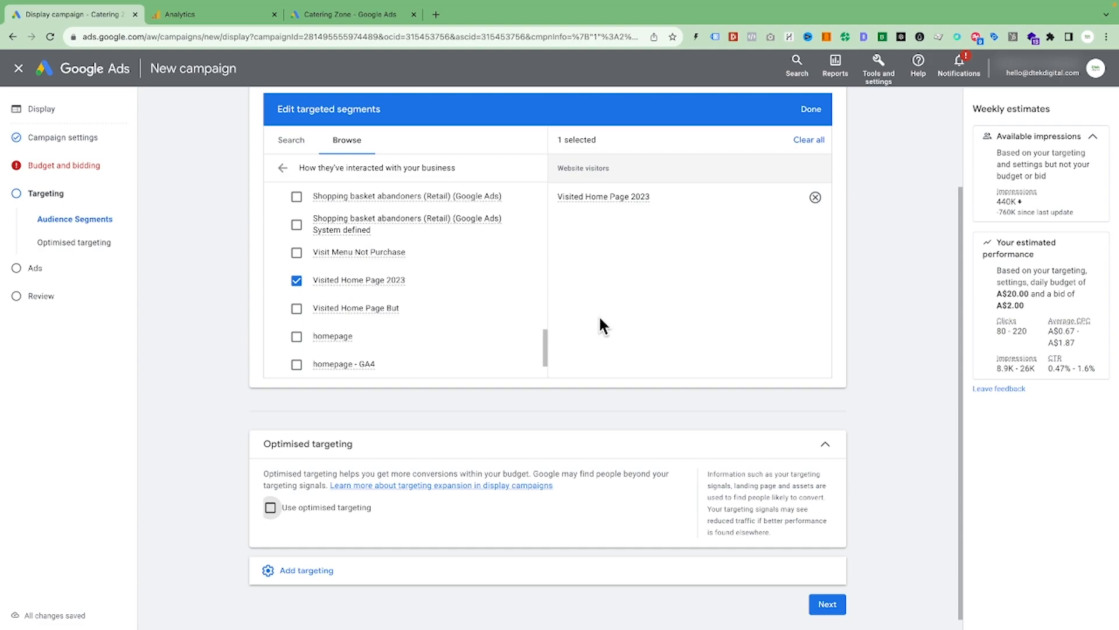
mouse_move(330, 285)
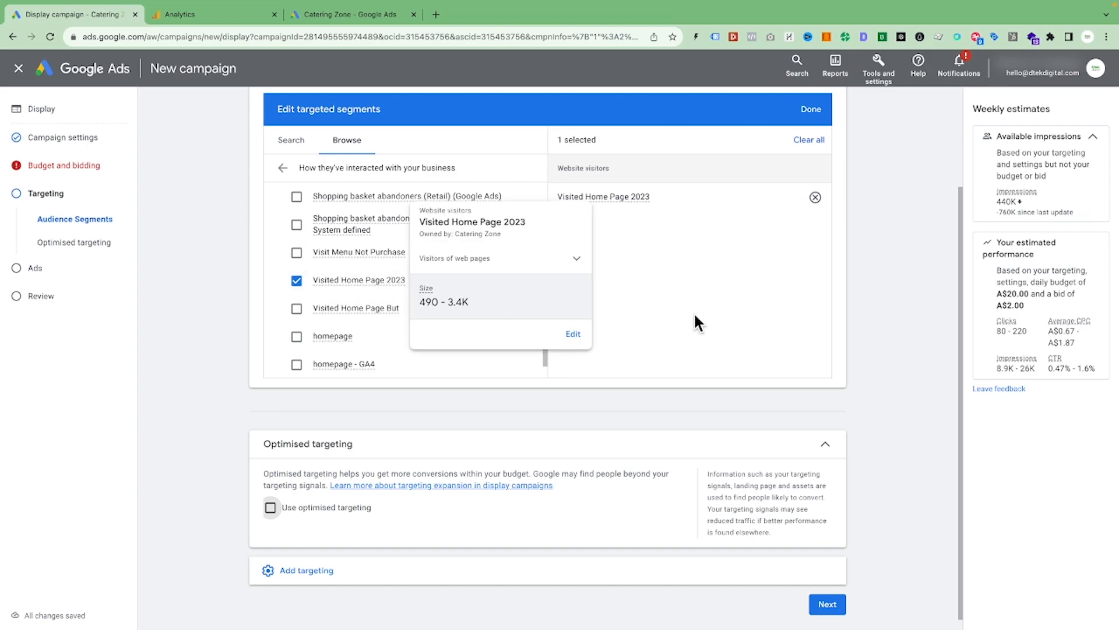
scroll(757, 399, "down", 1)
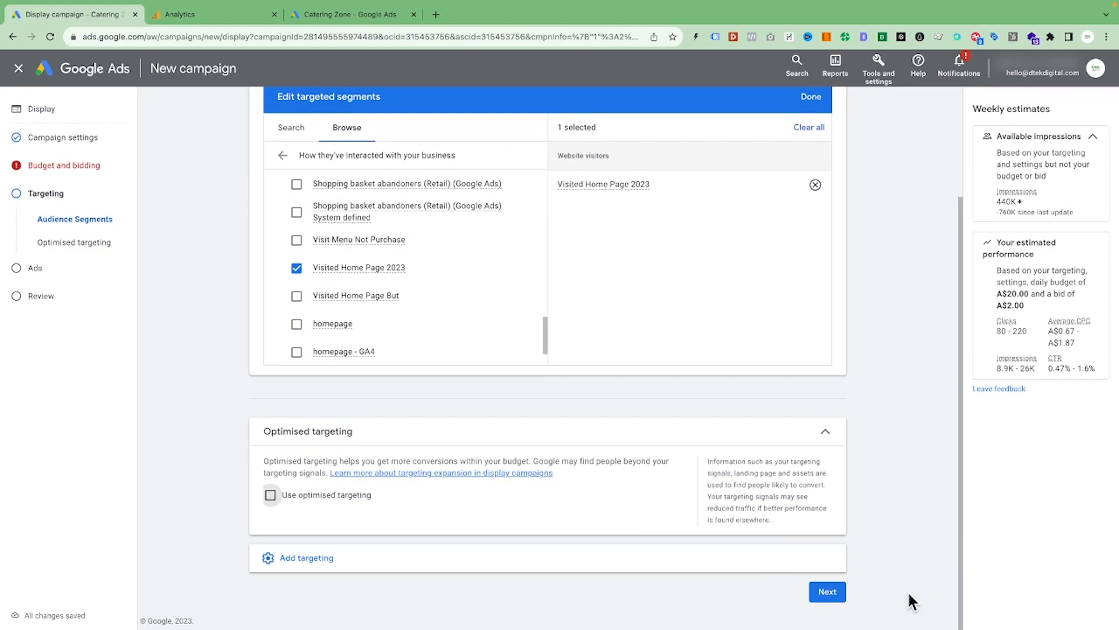
left_click(828, 592)
- Review the responsive display ad form, from final URL, business name, images, logos and videos to headlines, descriptions and additional options
scroll(406, 357, "down", 2)
scroll(407, 357, "up", 2)
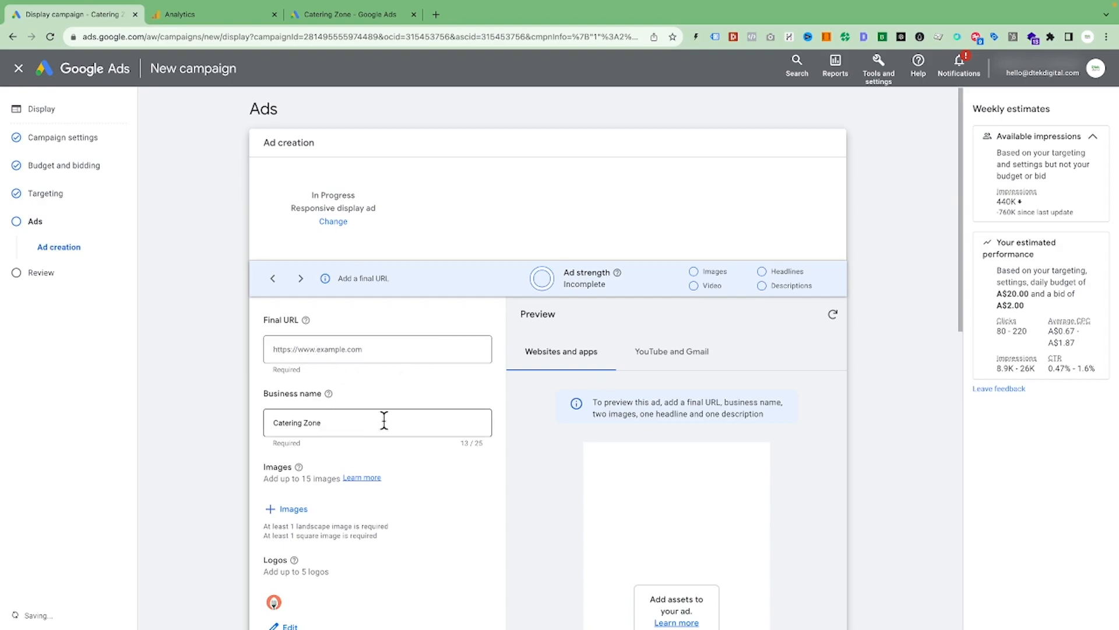
scroll(280, 449, "down", 1)
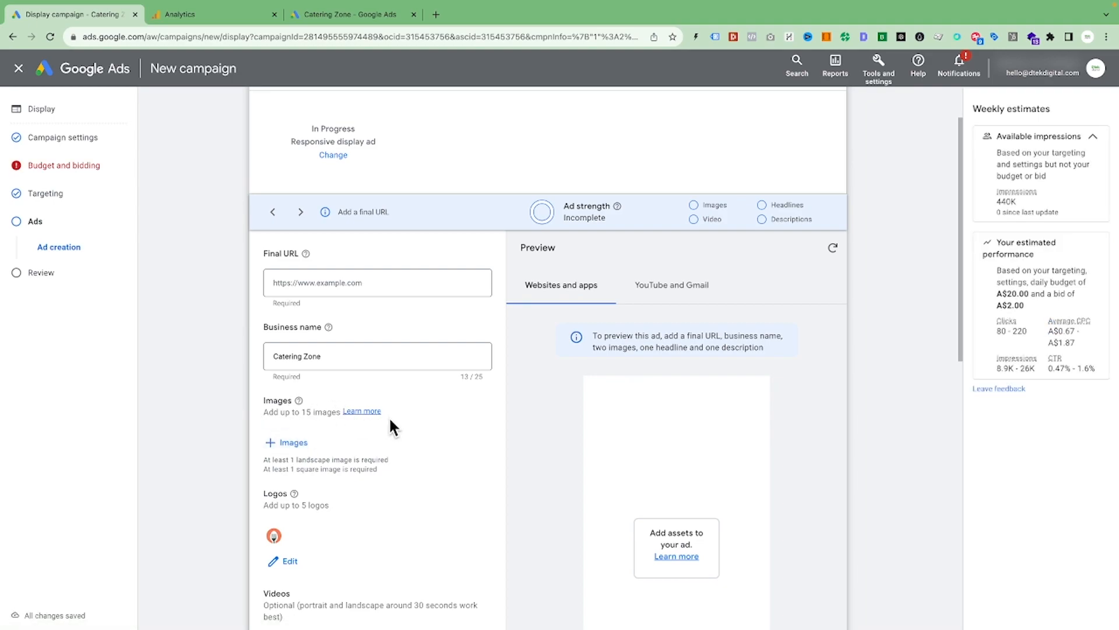
scroll(389, 416, "down", 5)
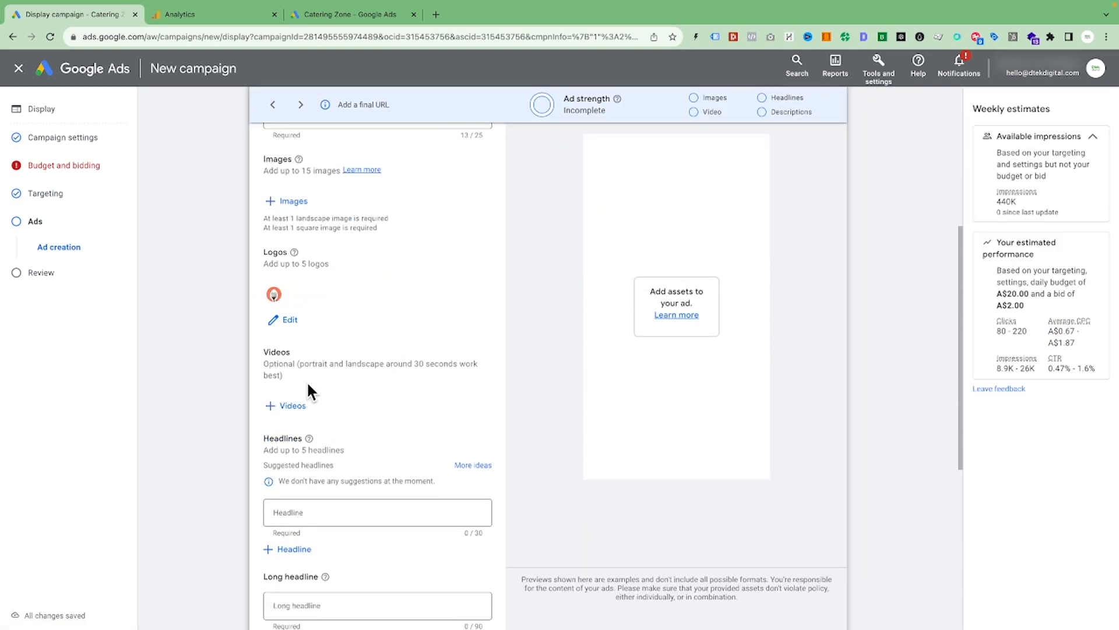
scroll(352, 405, "down", 3)
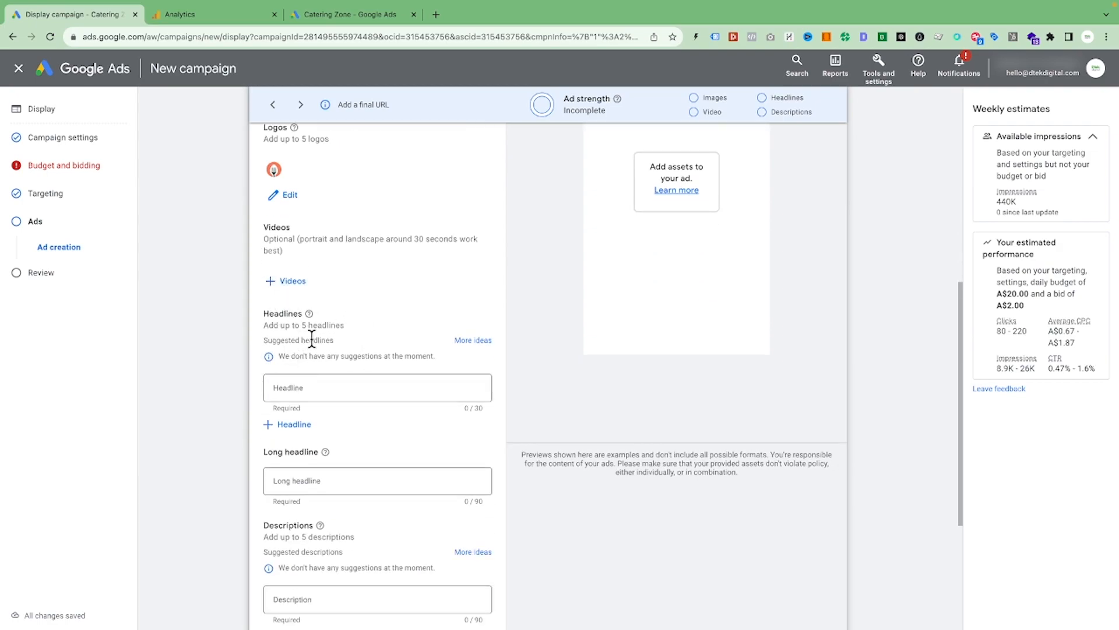
scroll(376, 397, "down", 2)
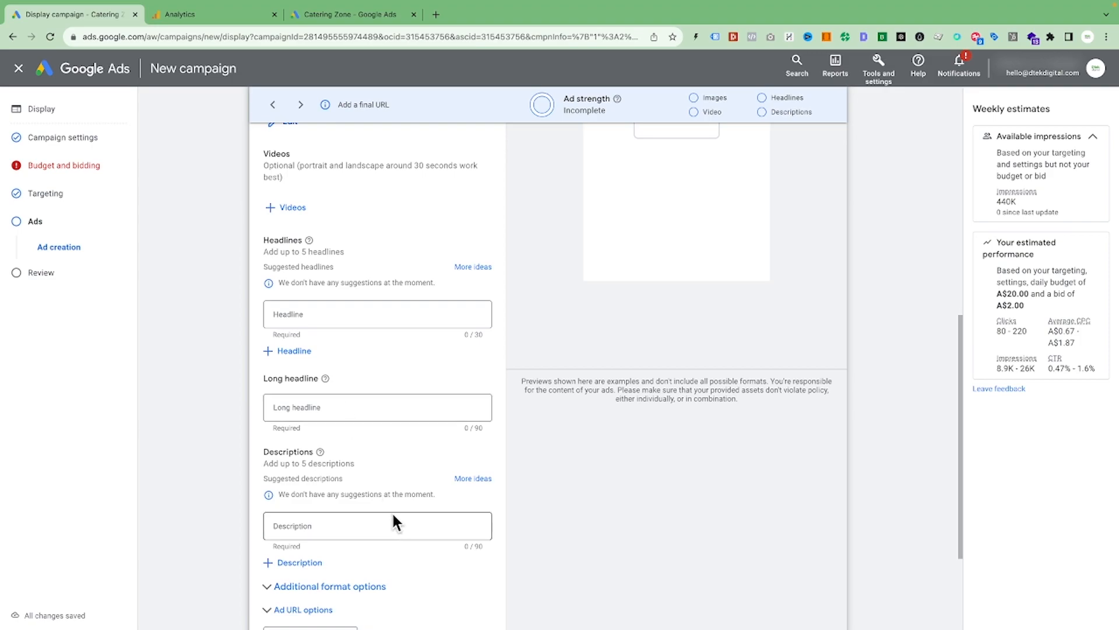
scroll(394, 519, "down", 4)
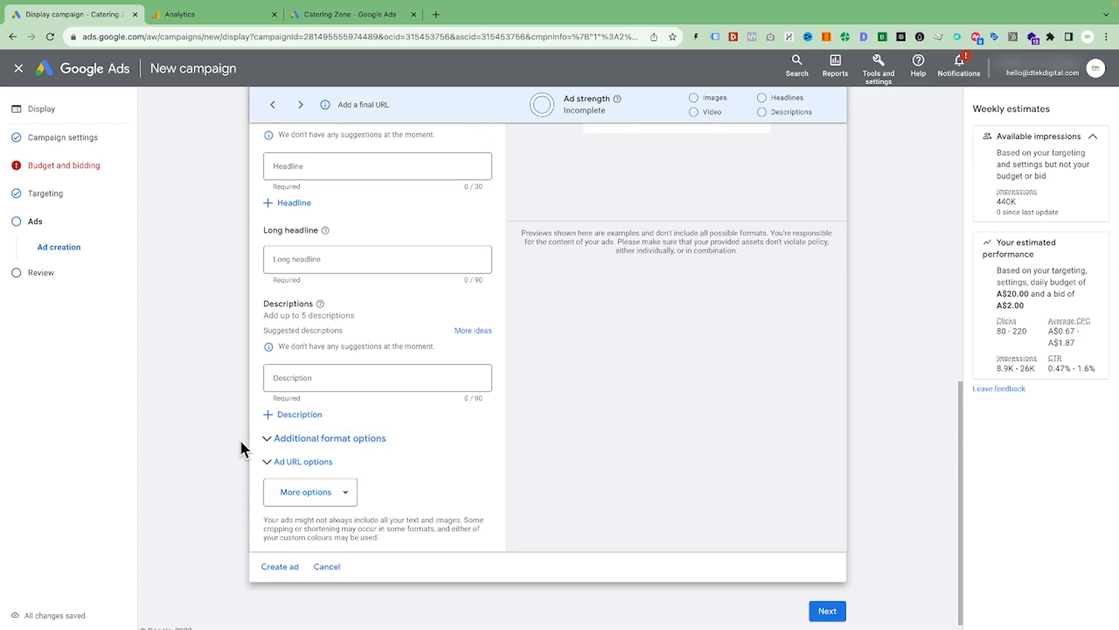
scroll(457, 455, "down", 1)
scroll(684, 410, "up", 10)
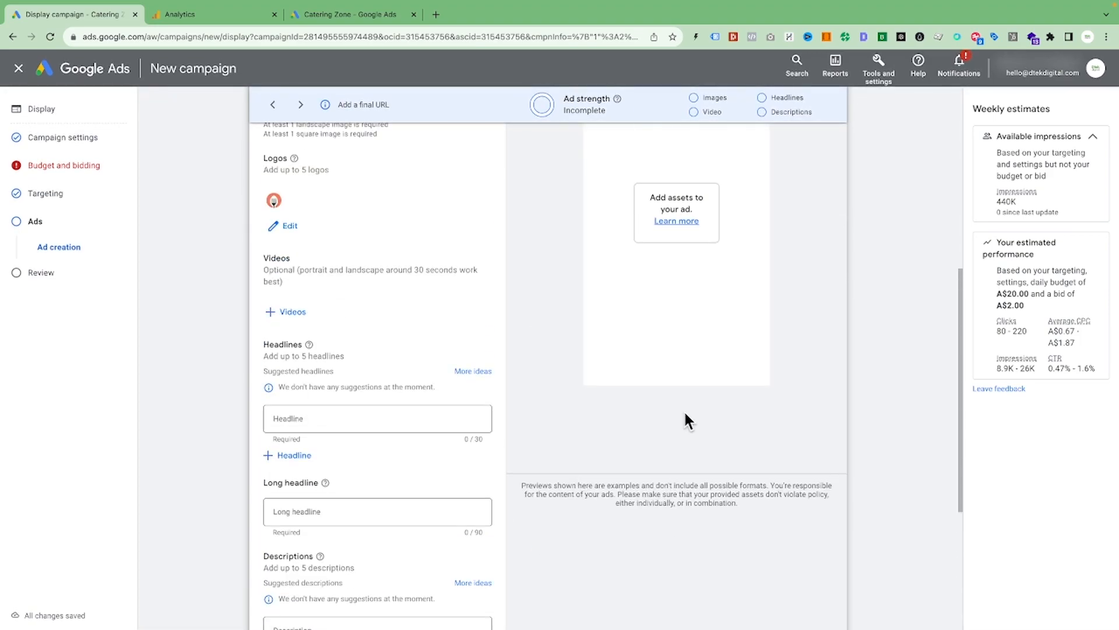